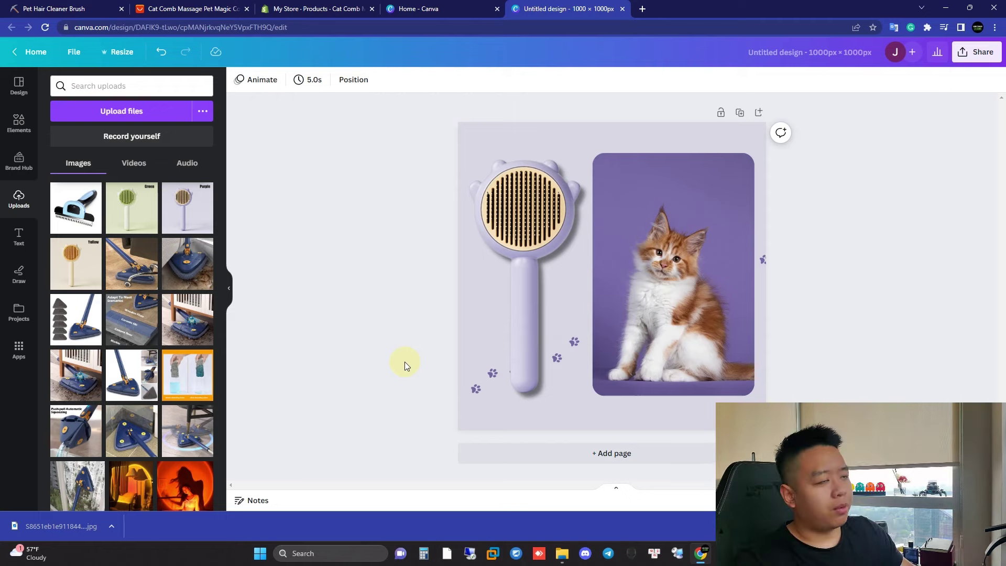
- Download the finished purple comb and cat design from Canva as a PNG file
left_click(279, 9)
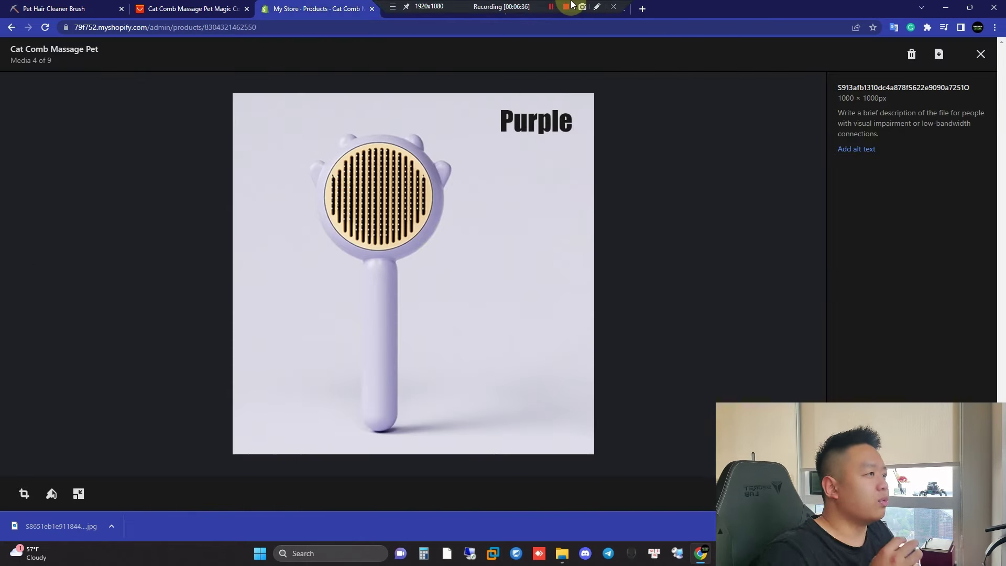
left_click(525, 14)
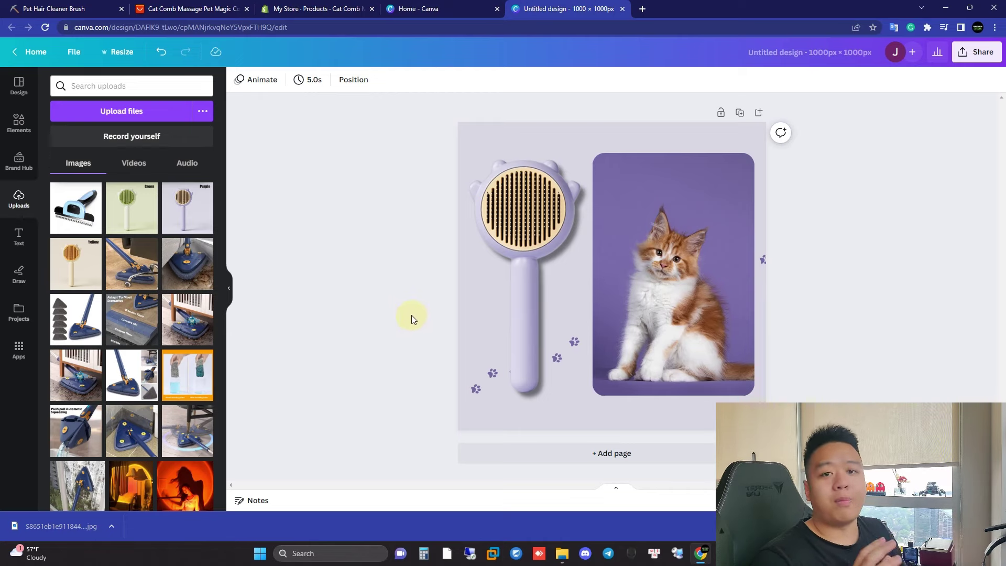
left_click(74, 52)
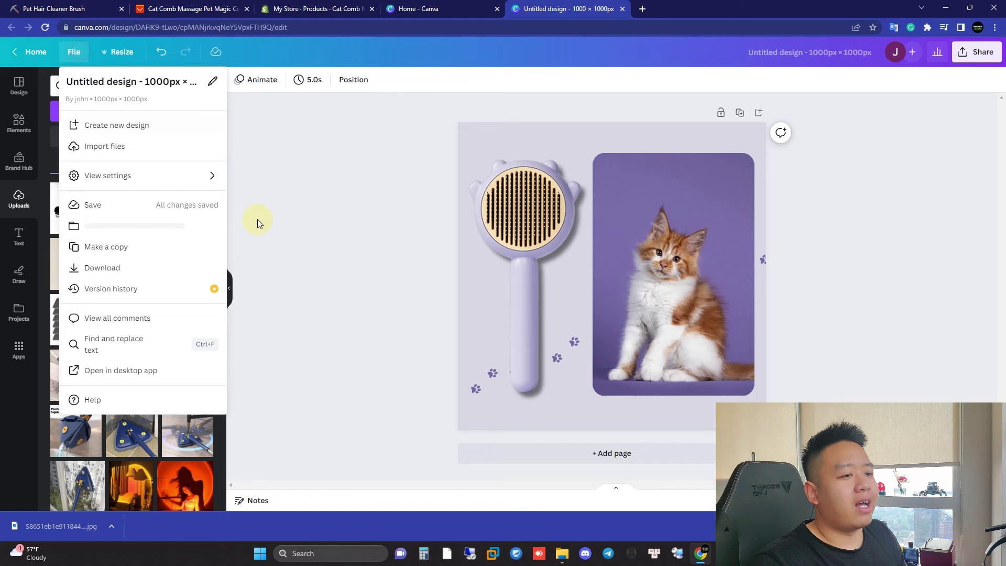
left_click(153, 268)
left_click(862, 248)
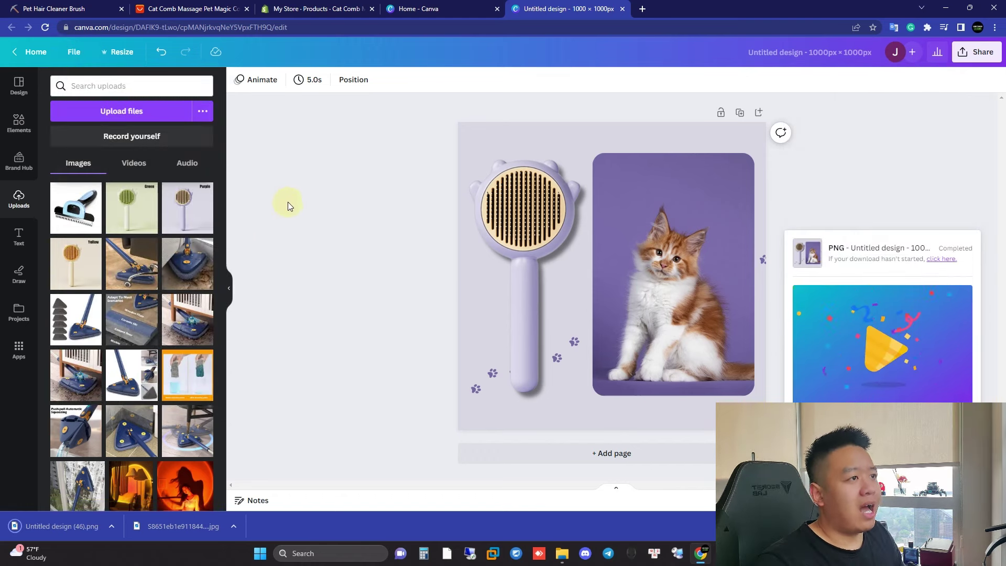
- Switch to the Shopify product page, close the image preview and add Untitled design (46).png to the product media
left_click(320, 13)
left_click(976, 53)
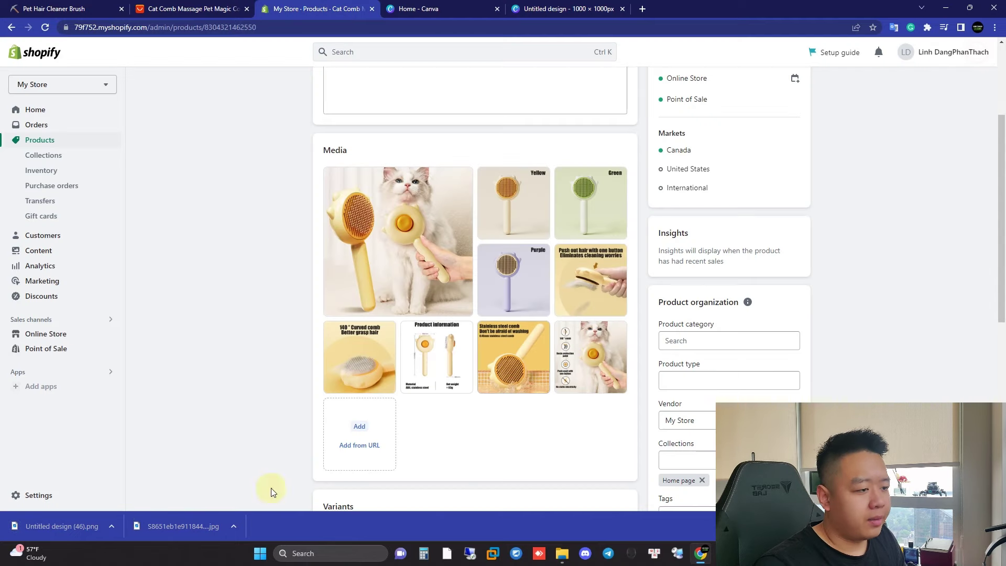
left_click_drag(53, 534, 474, 367)
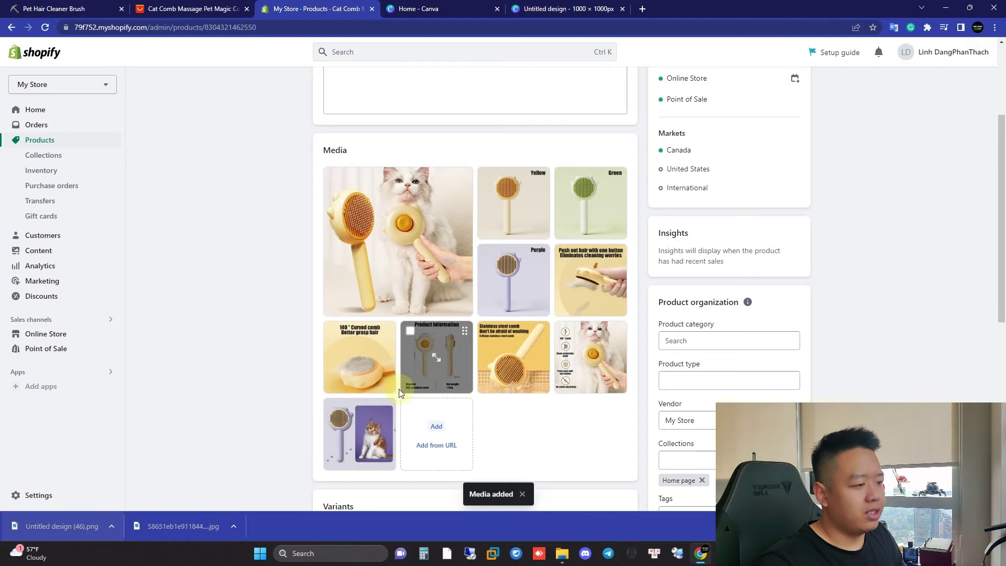
- Set the Purple variant's image to the new purple comb and cat design
scroll(546, 398, "down", 4)
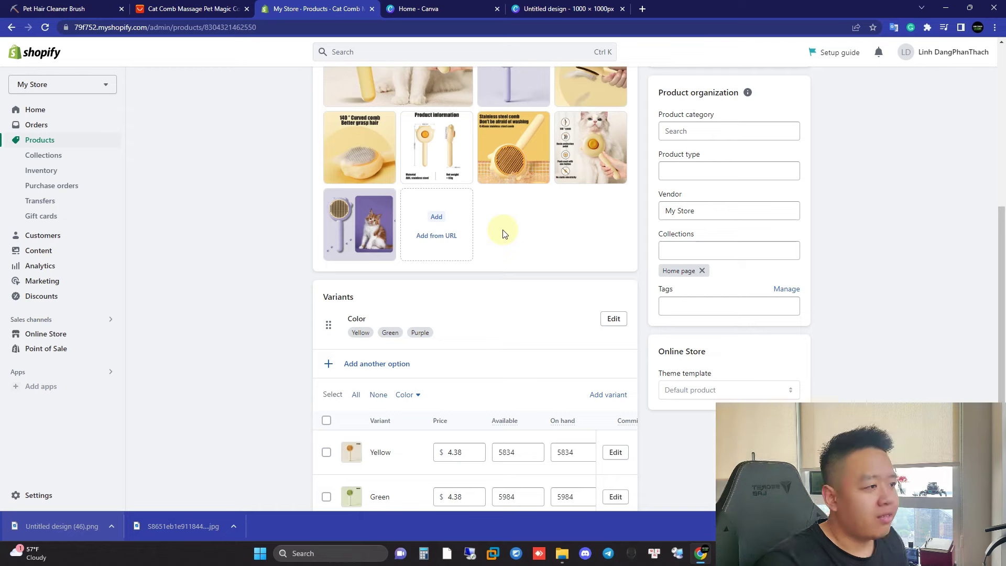
scroll(340, 220, "down", 2)
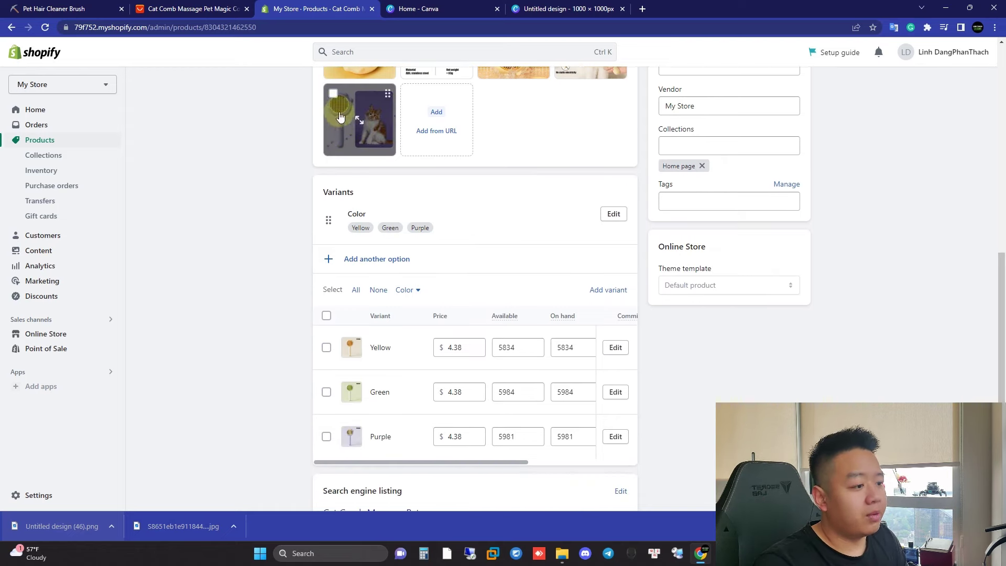
left_click(351, 435)
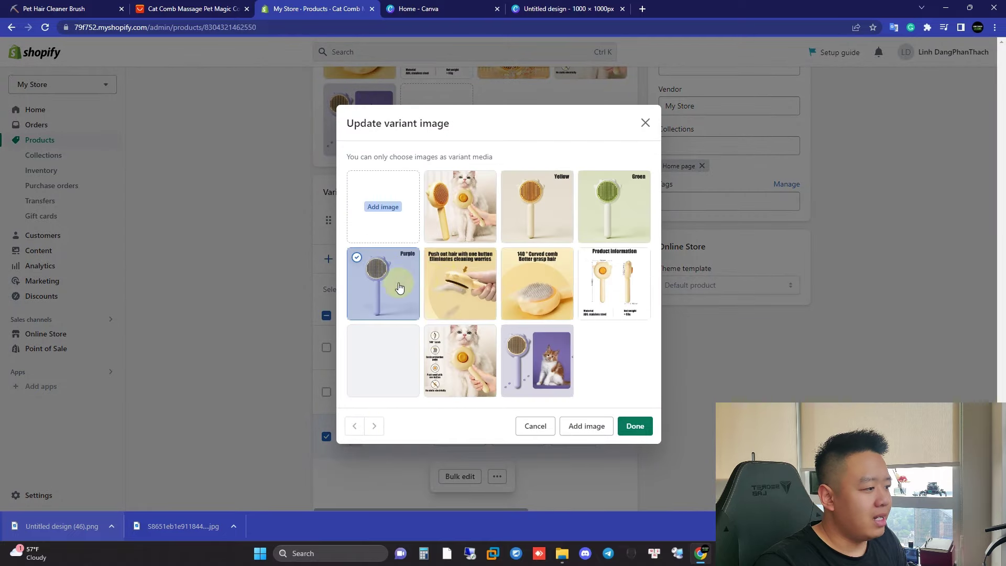
left_click(537, 360)
left_click(636, 426)
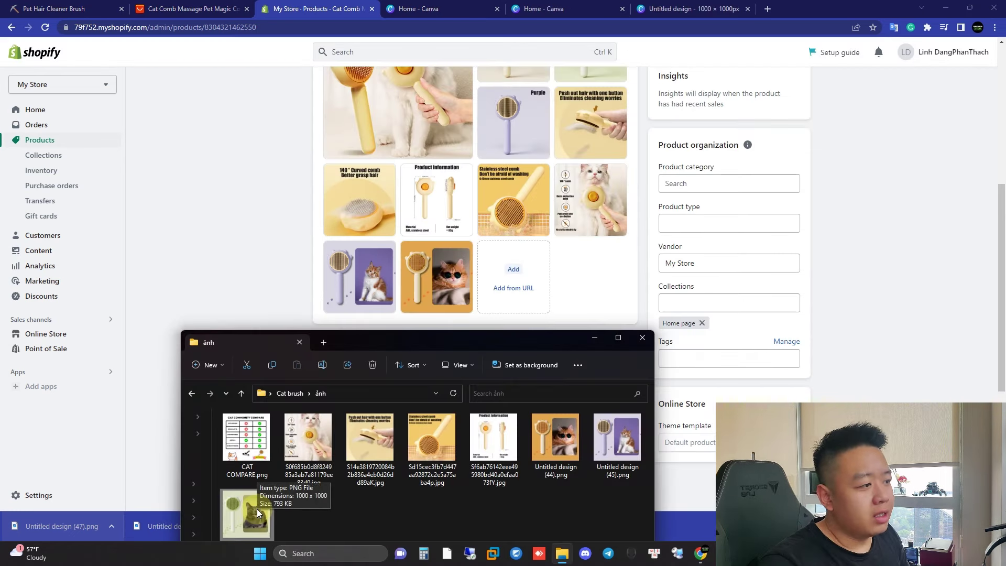
- Add the green comb and cat design from the ảnh folder to the product media and show all media files
left_click_drag(258, 513, 530, 285)
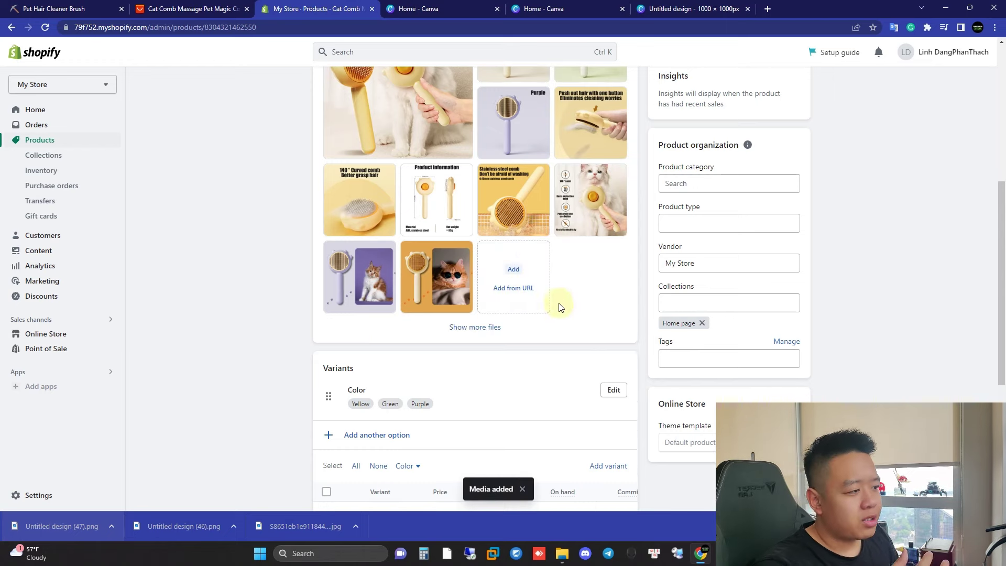
left_click(475, 327)
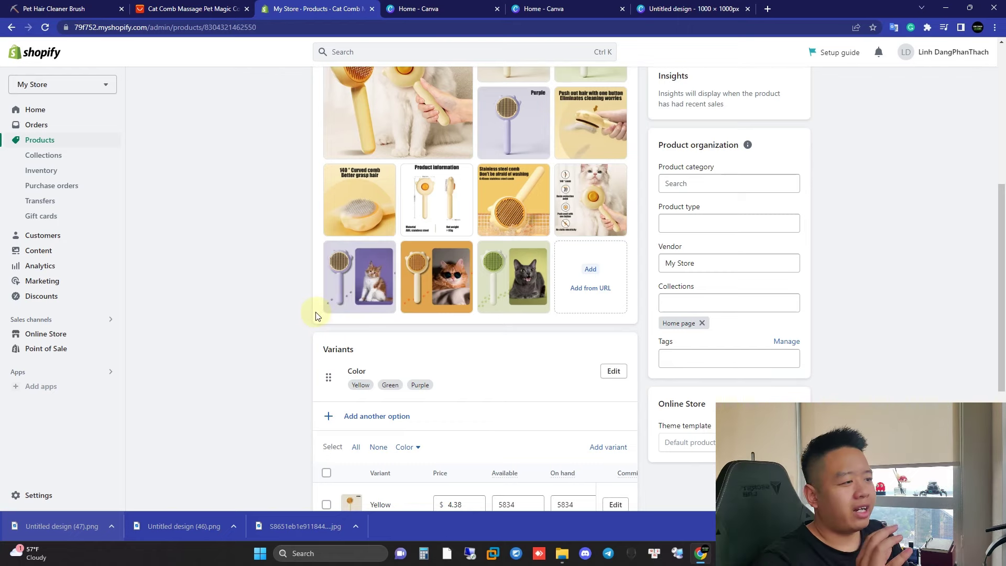
- Update the Yellow variant's image to the orange comb and cat design
scroll(275, 348, "down", 1)
scroll(275, 348, "down", 2)
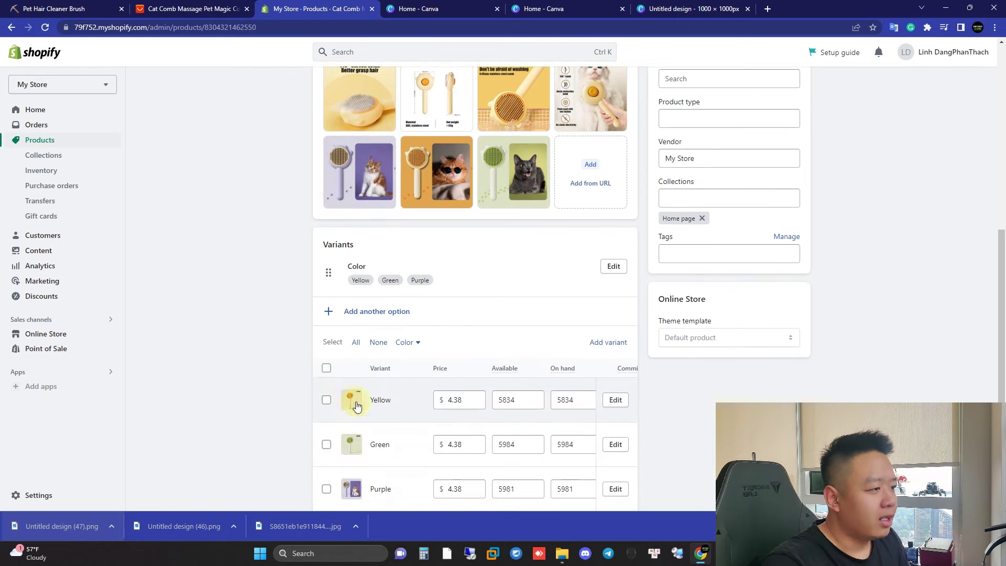
left_click(352, 415)
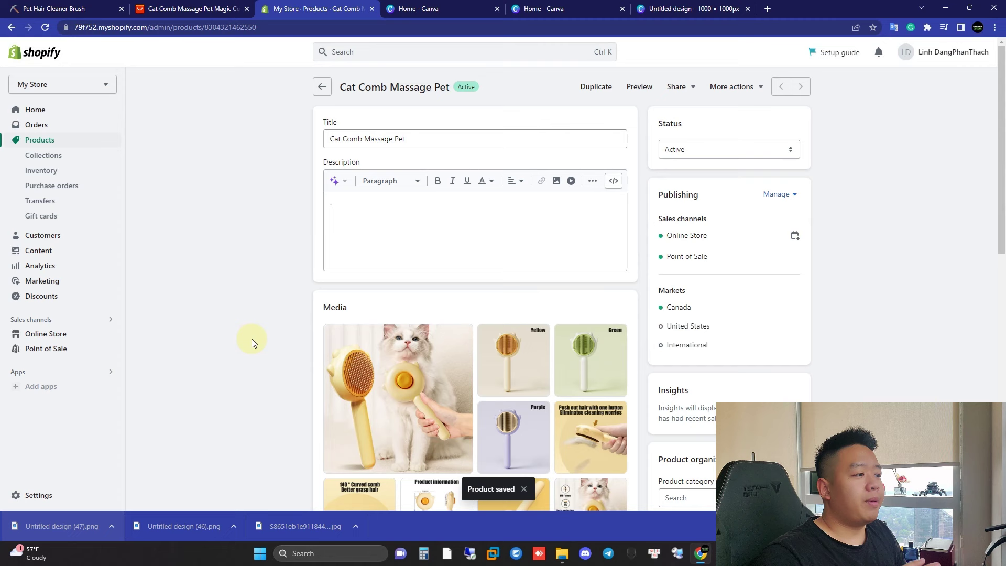
- Delete the three original Yellow, Purple and Green comb images from the product media
scroll(251, 339, "down", 1)
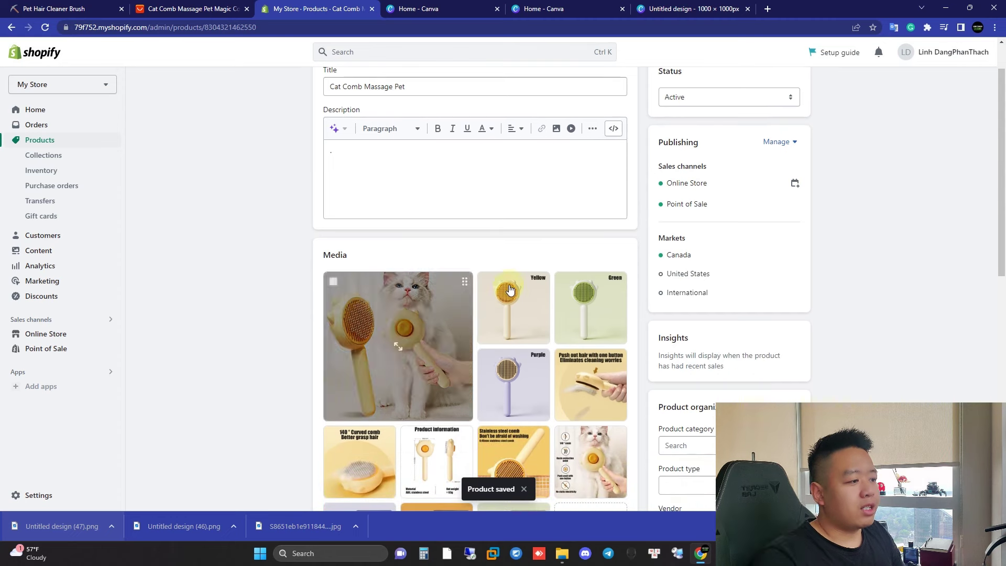
left_click(487, 282)
left_click(487, 358)
left_click(564, 281)
left_click(608, 255)
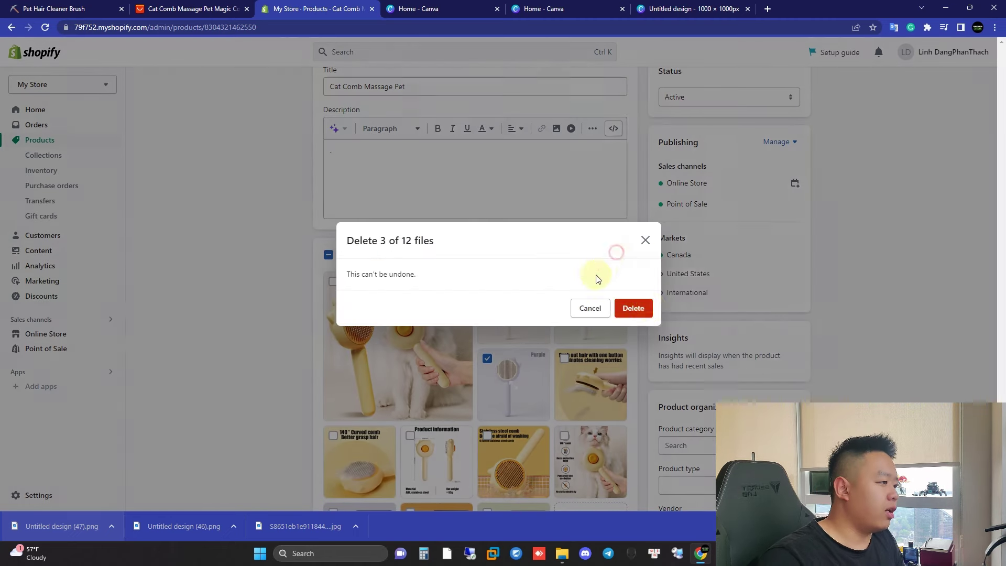
left_click(633, 307)
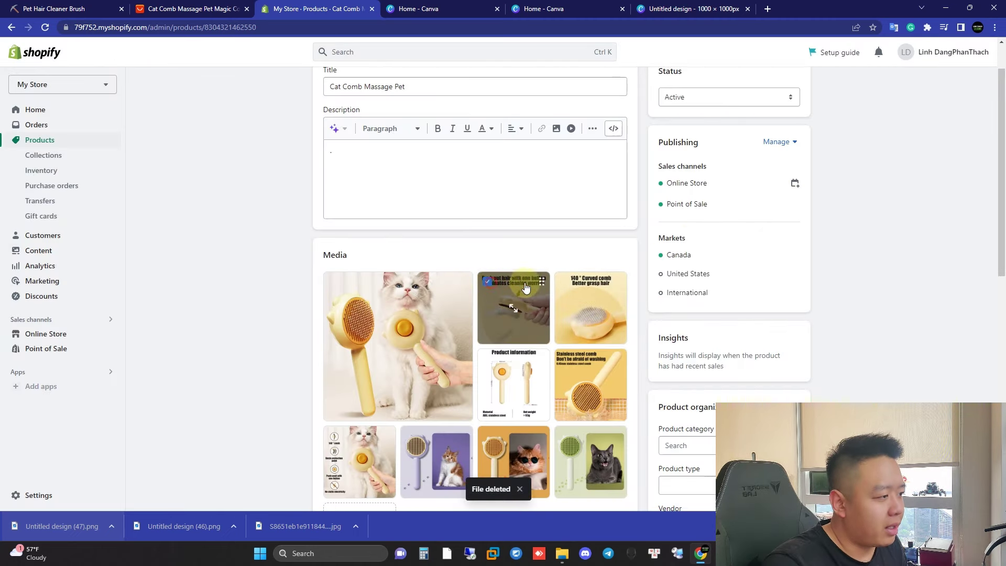
- Delete the six remaining original supplier images, keeping only the three new comb and cat designs
left_click(487, 281)
left_click(564, 282)
left_click(487, 359)
left_click(571, 360)
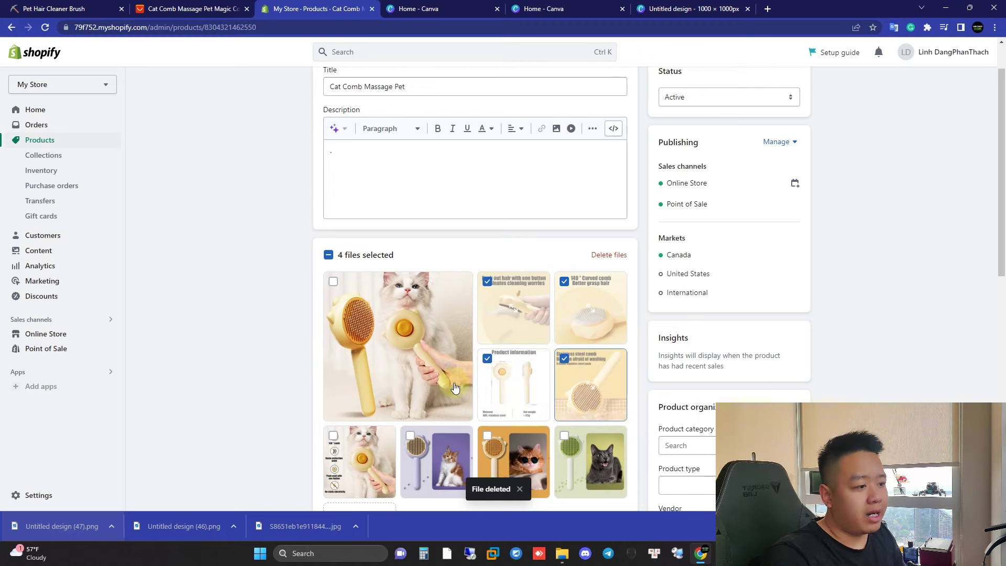
left_click(333, 282)
left_click(333, 436)
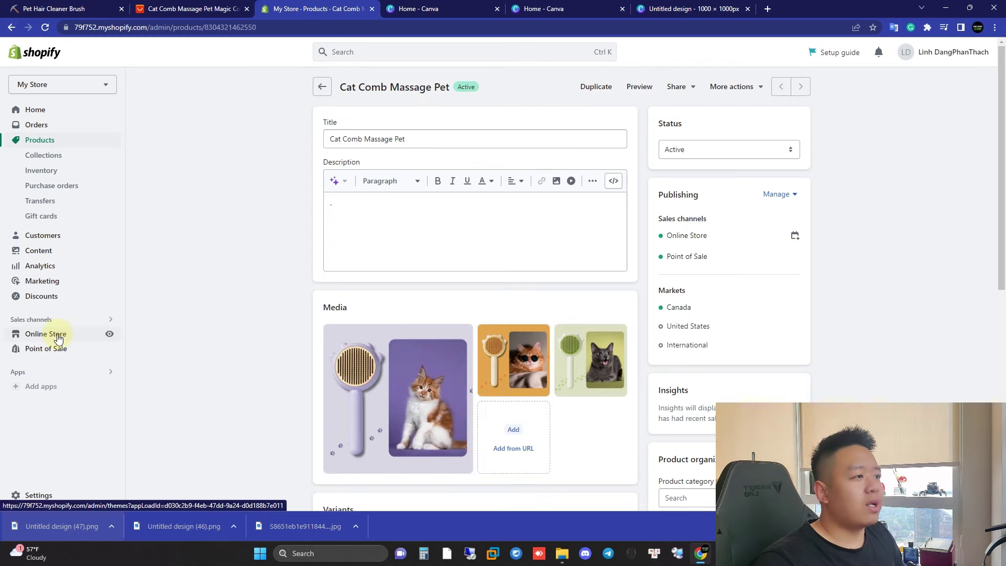
- Open the Dawn theme for customization and review the home page down to its featured products
left_click(58, 338)
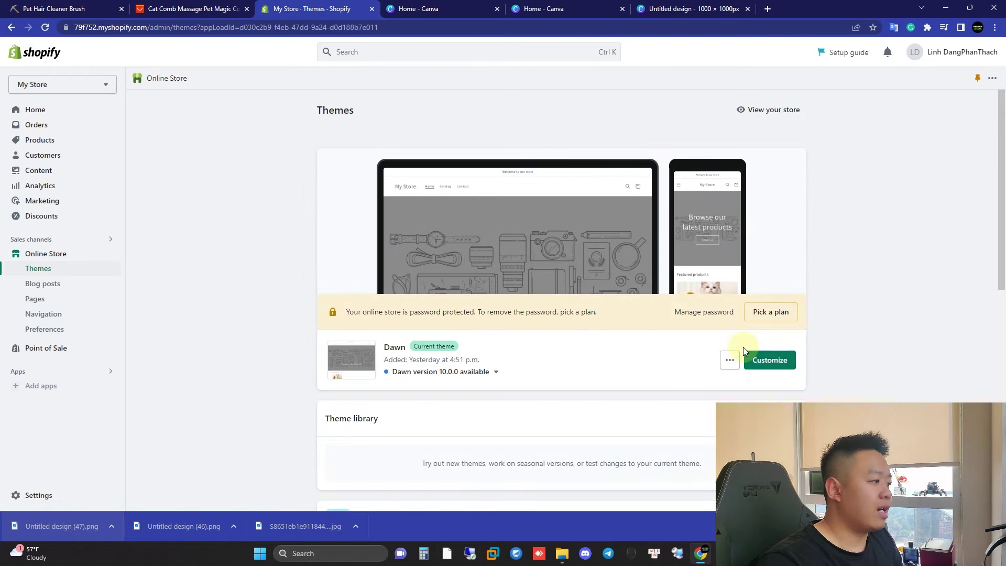
left_click(766, 360)
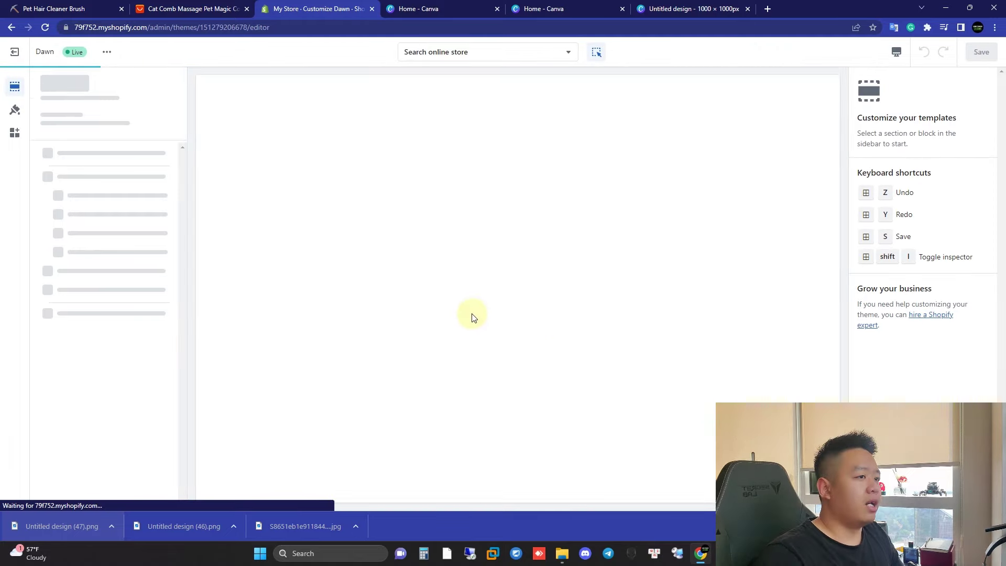
scroll(464, 314, "down", 4)
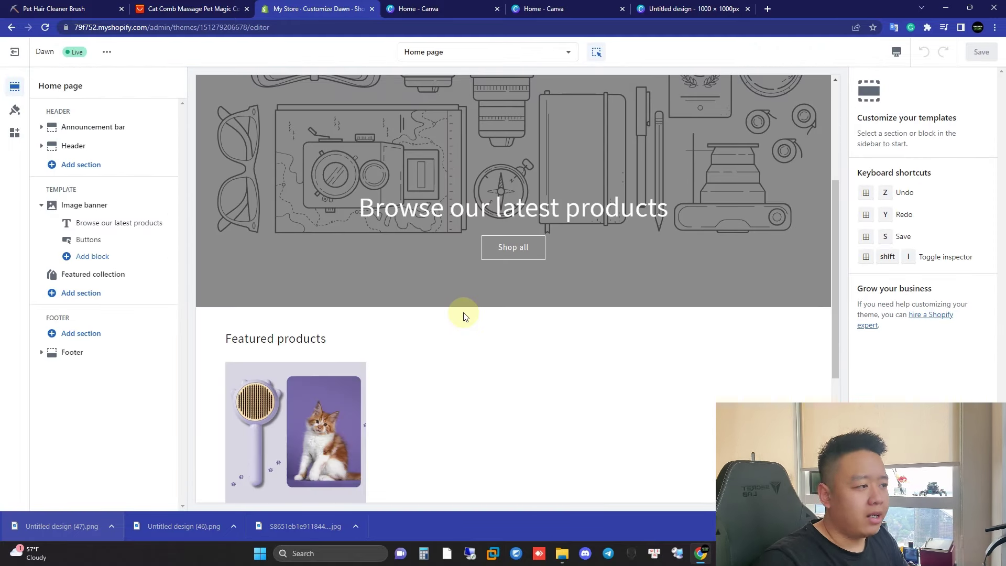
scroll(463, 315, "up", 4)
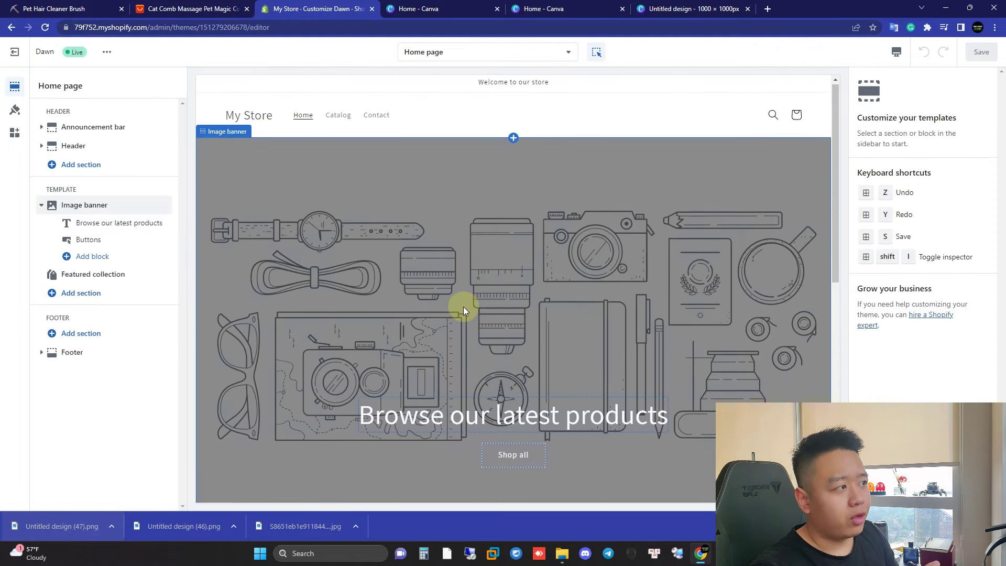
scroll(463, 309, "down", 3)
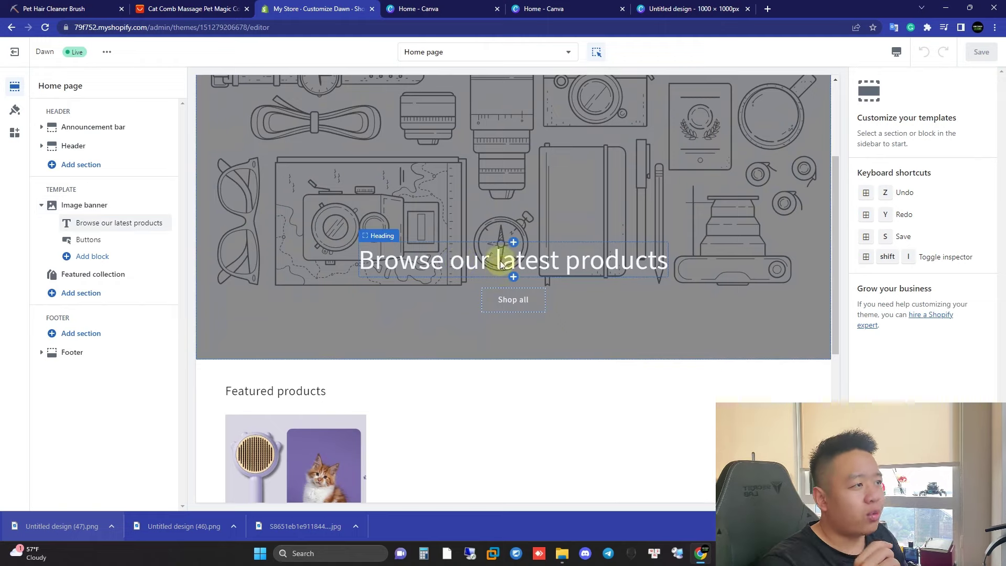
scroll(430, 210, "down", 5)
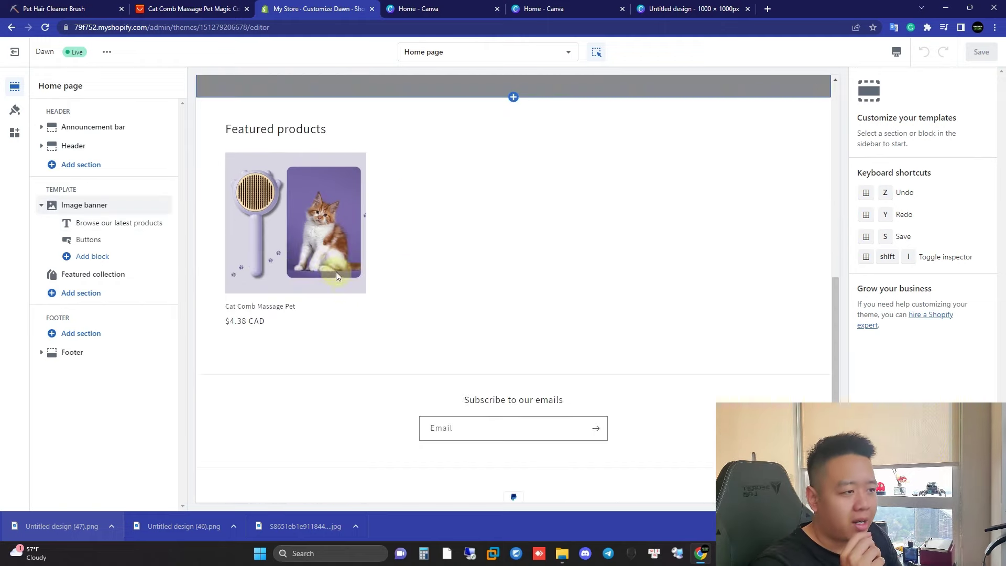
- Open the Cat Comb Massage Pet product page in the theme editor preview and look over its layout
left_click(296, 246)
left_click(297, 249)
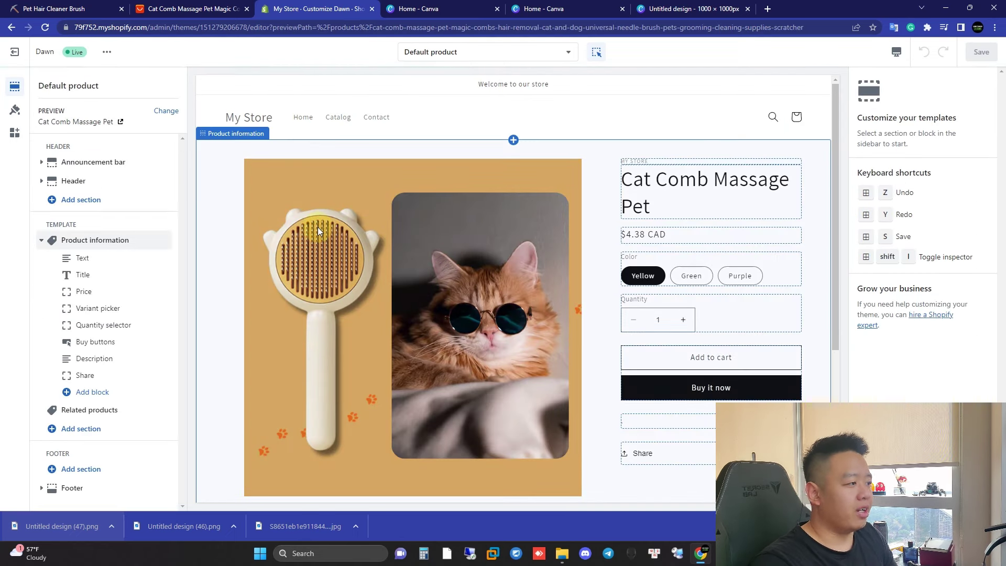
scroll(464, 226, "down", 4)
scroll(470, 241, "up", 4)
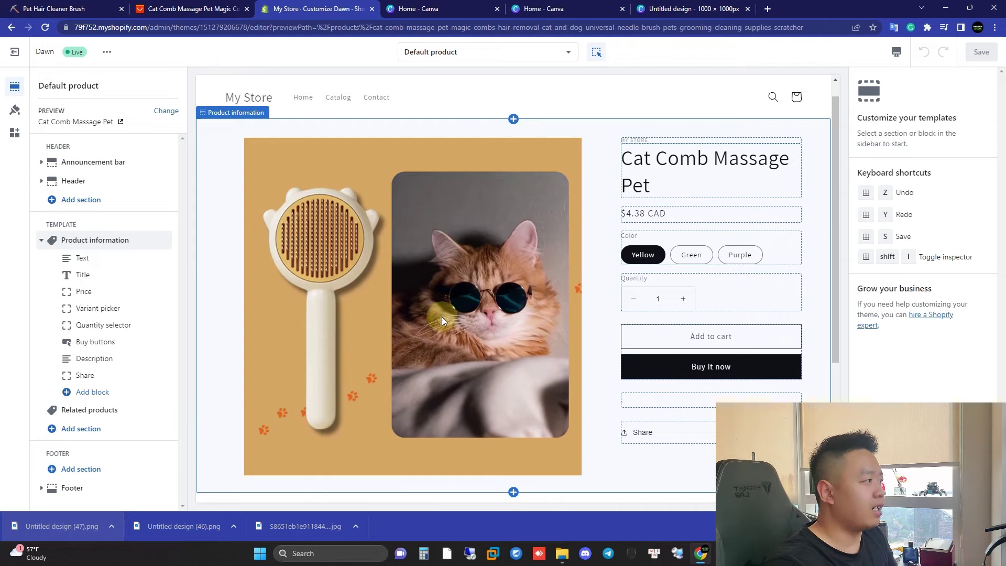
- Check the product page in the mobile preview from top to bottom, and return to the desktop preview
left_click(896, 53)
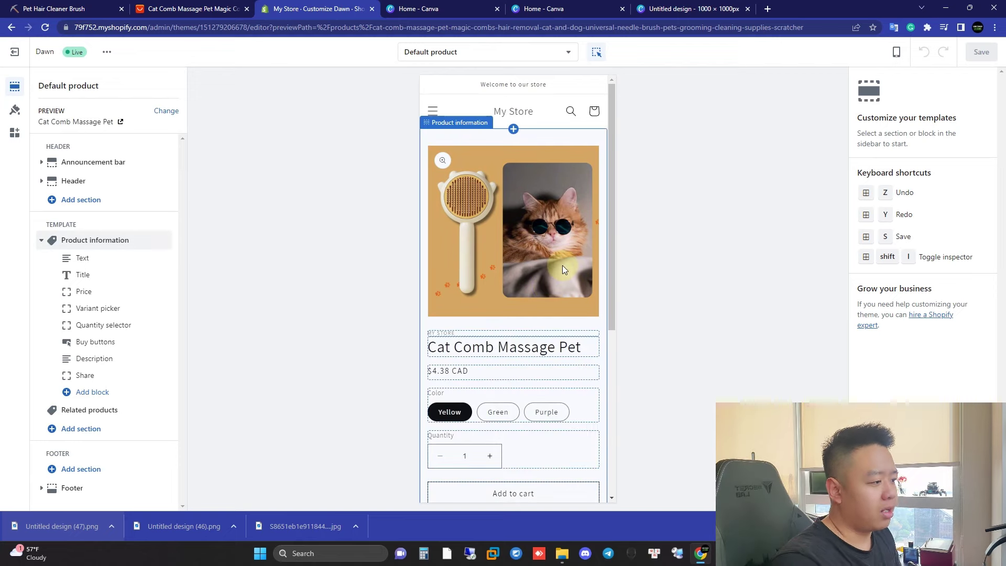
scroll(563, 267, "down", 5)
scroll(552, 300, "up", 5)
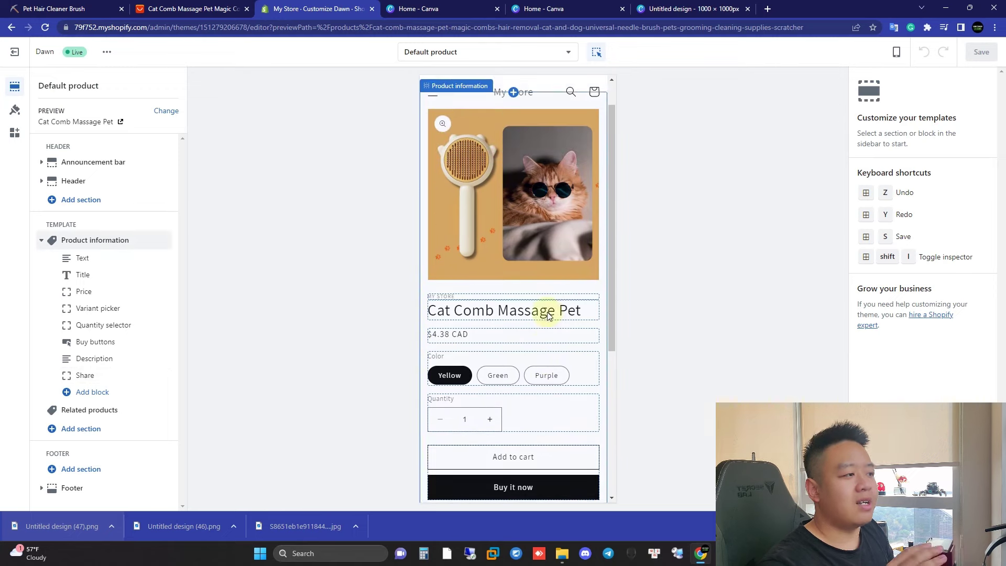
scroll(548, 315, "up", 1)
left_click(896, 52)
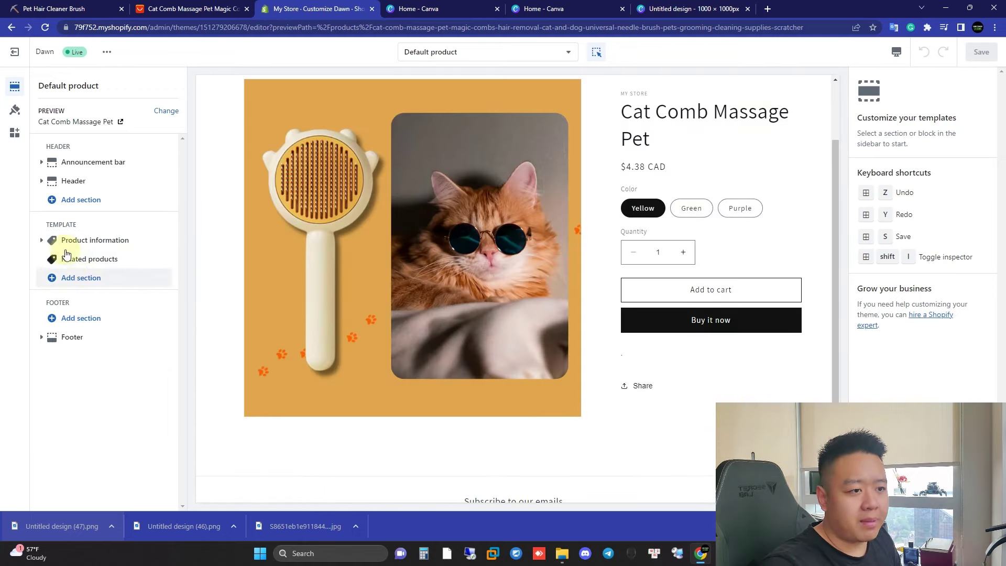
- Add an Image with text section to the default product template, below the related products
left_click(63, 284)
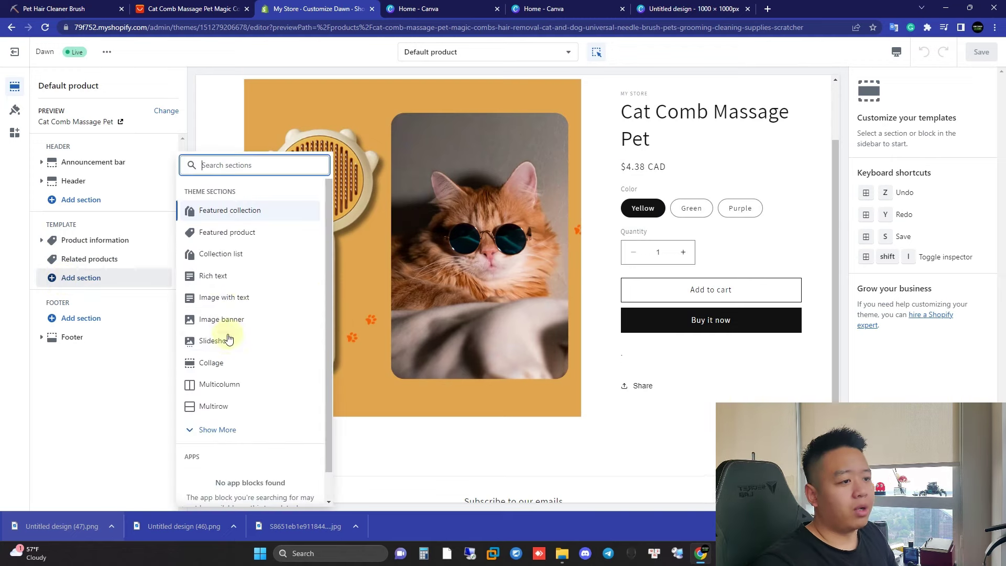
left_click(218, 425)
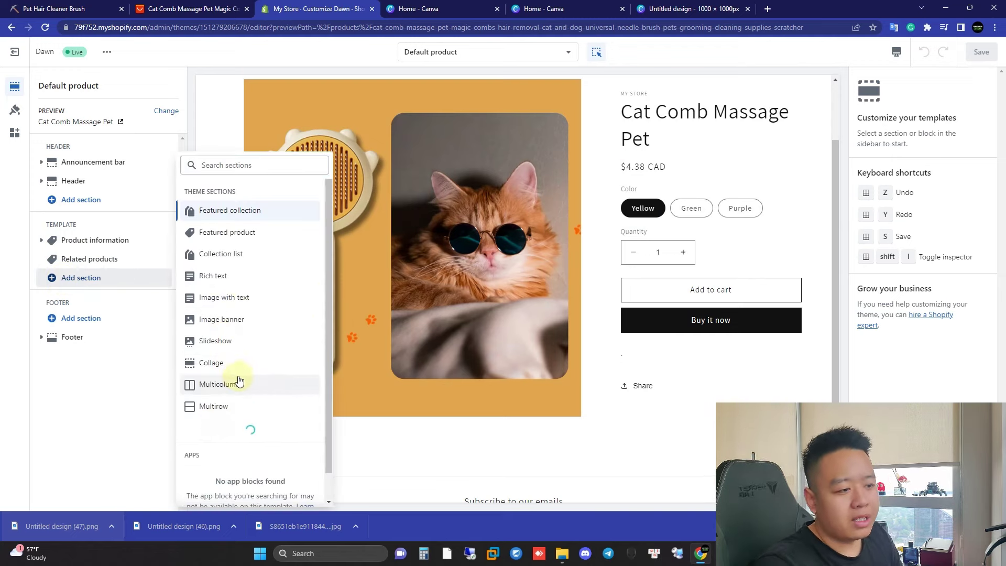
scroll(226, 369, "down", 1)
scroll(220, 354, "up", 1)
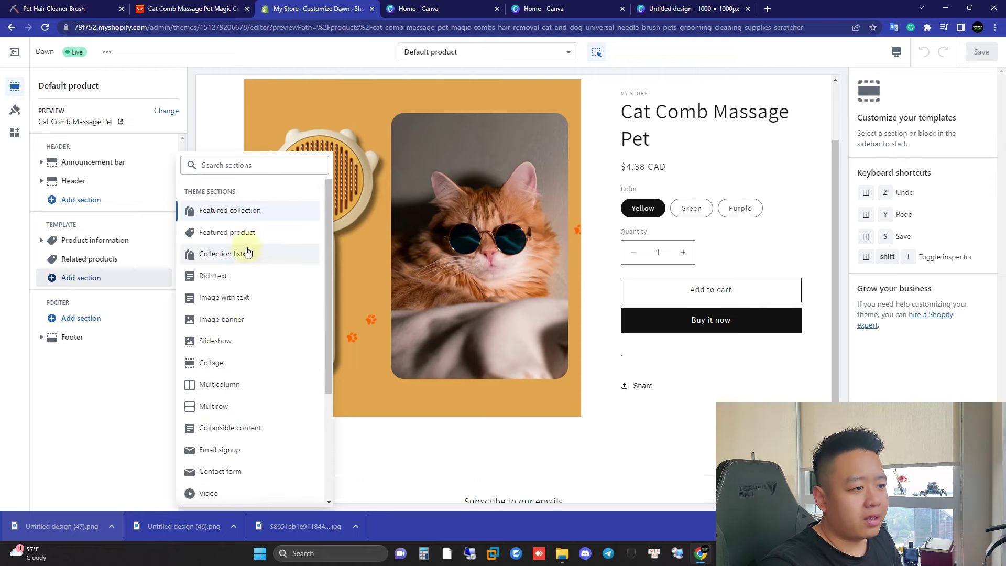
left_click(239, 298)
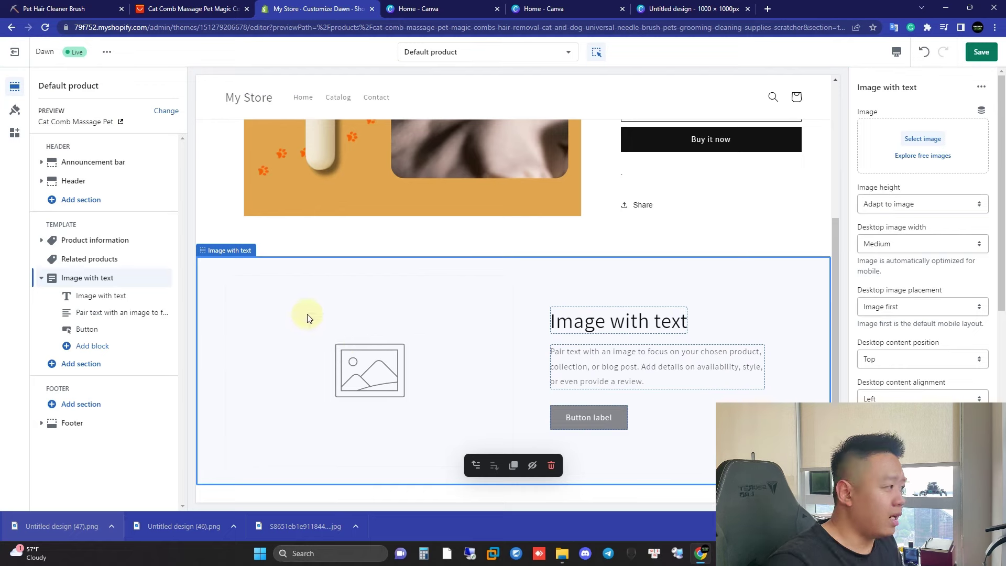
left_click(308, 324)
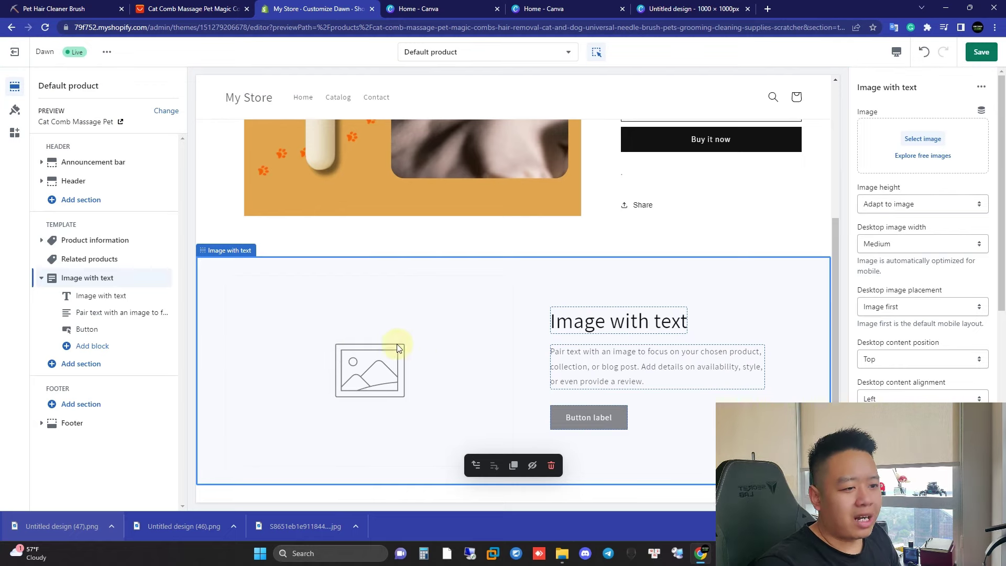
- Add a Multicolumn section below the Image with text section, followed by a second Image with text section
left_click(89, 368)
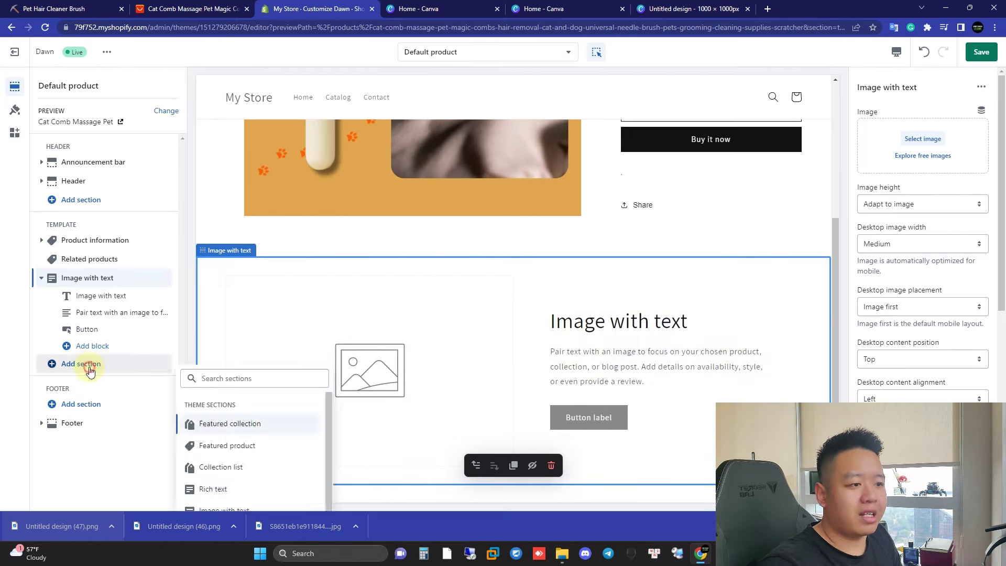
left_click(366, 316)
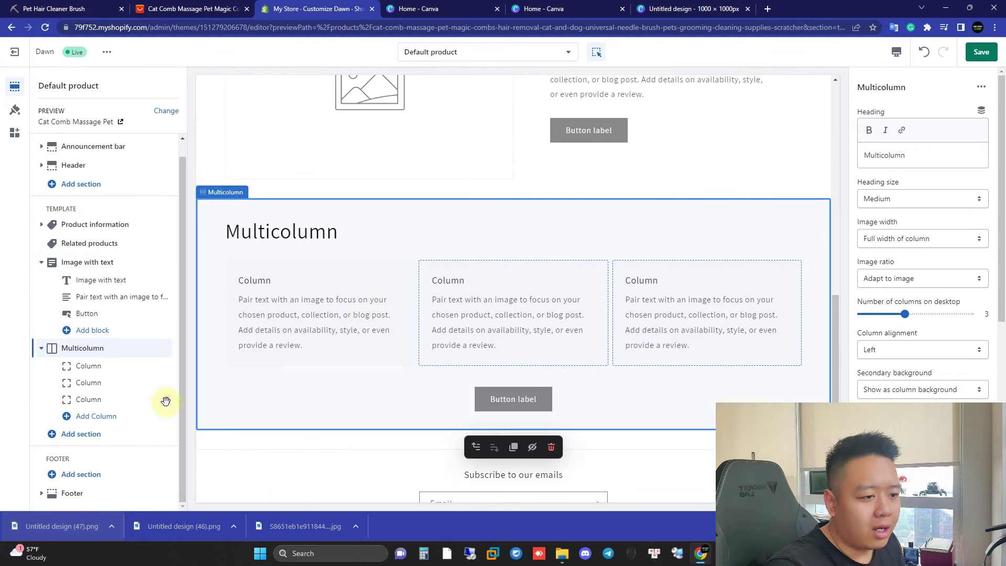
left_click(102, 442)
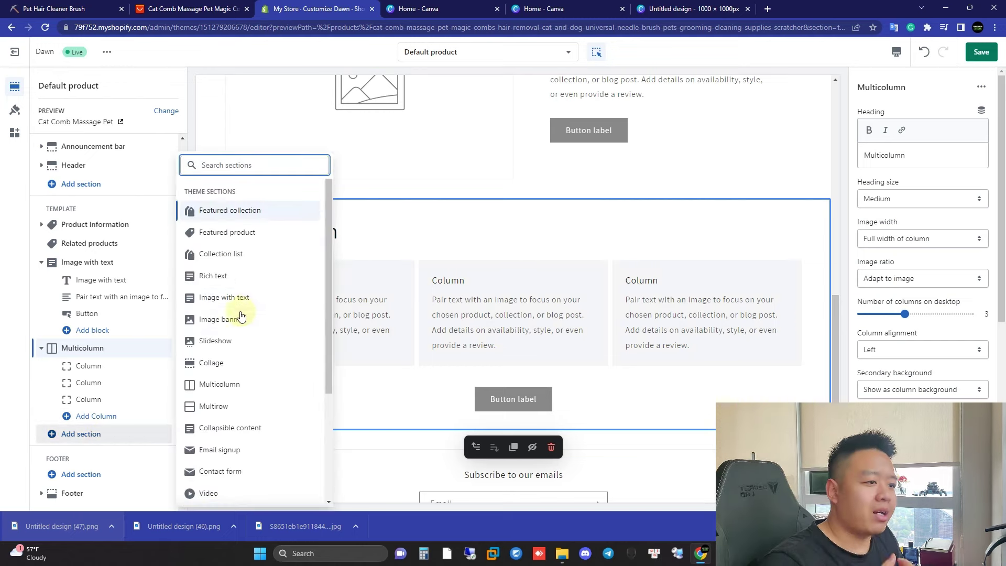
left_click(247, 299)
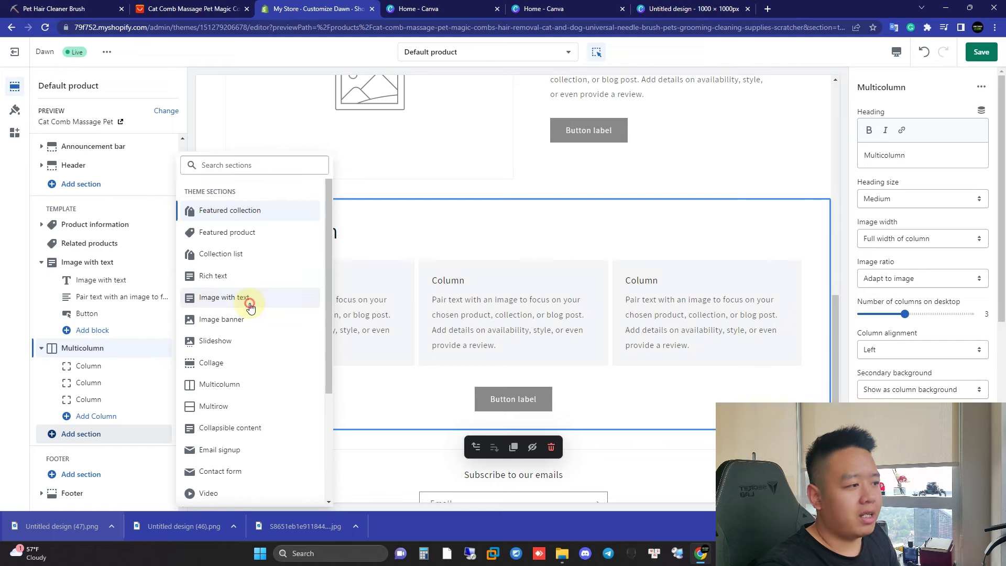
scroll(461, 361, "up", 10)
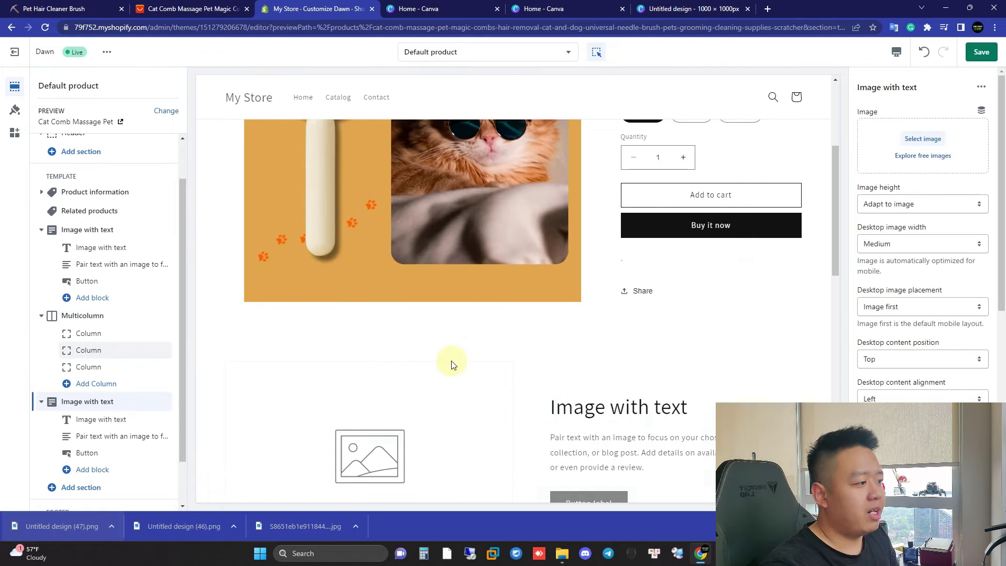
scroll(414, 382, "down", 10)
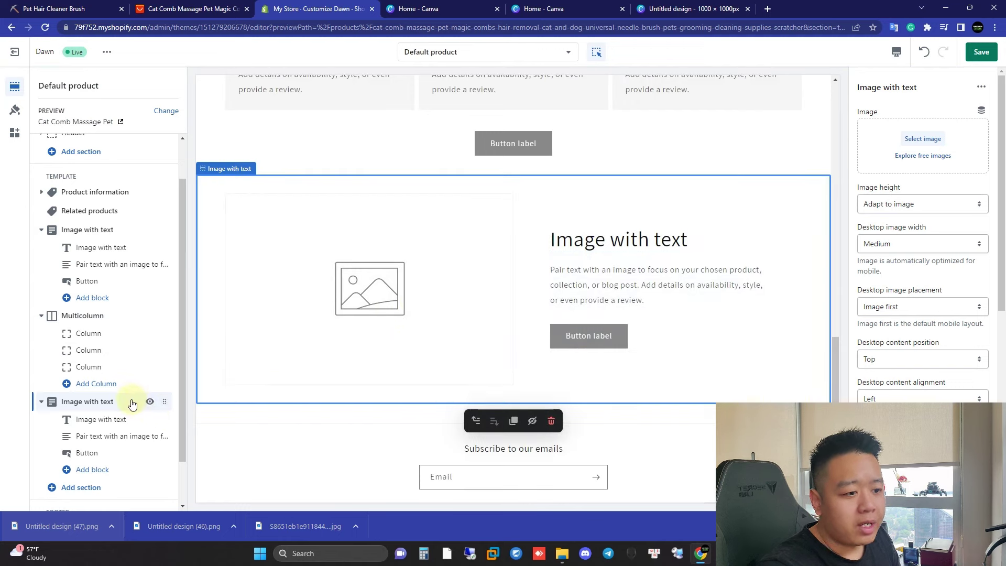
- Add a third Image with text section at the end of the product template
left_click(102, 470)
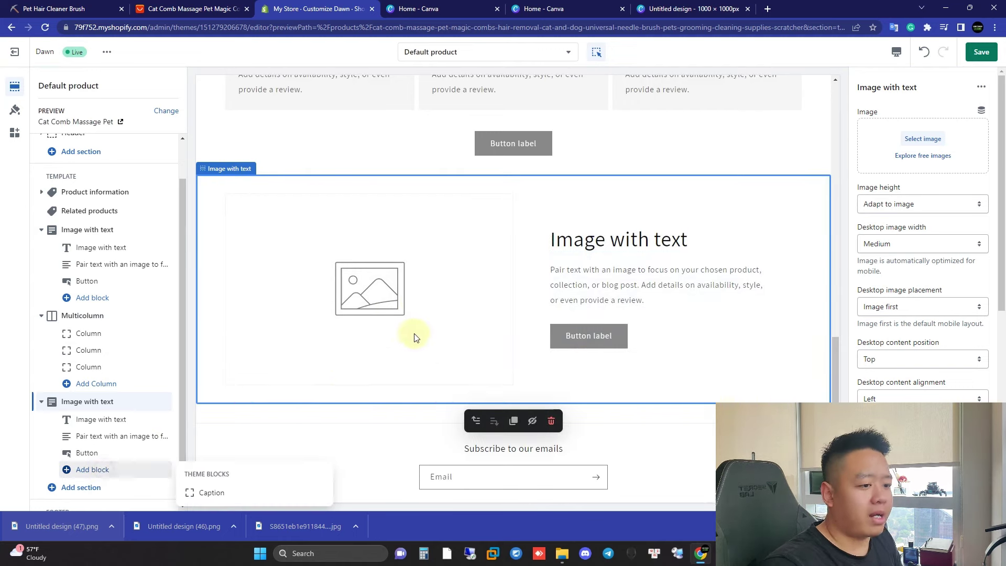
left_click(80, 487)
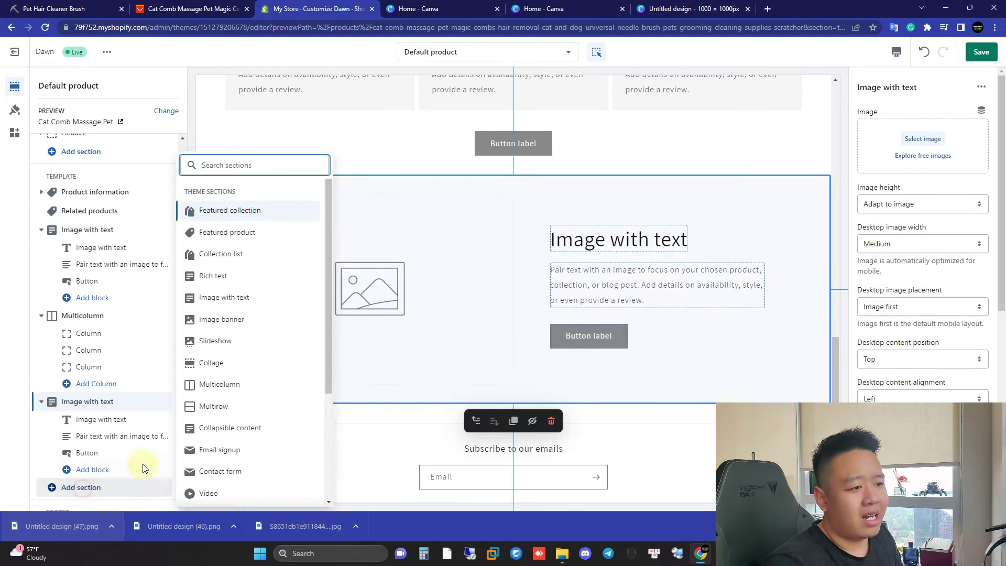
left_click(247, 297)
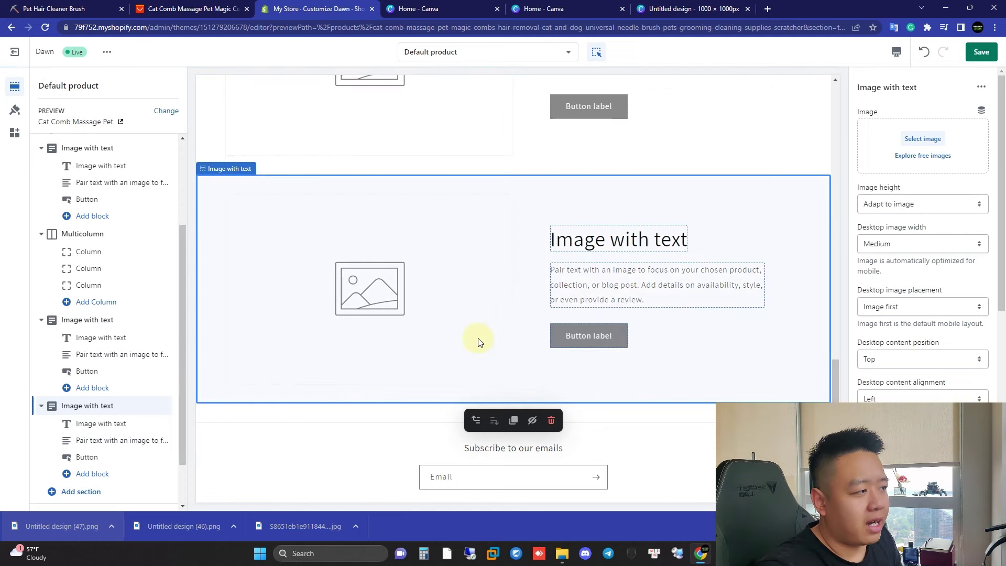
- Move the Related products section below the last Image with text section in the template
scroll(478, 341, "up", 15)
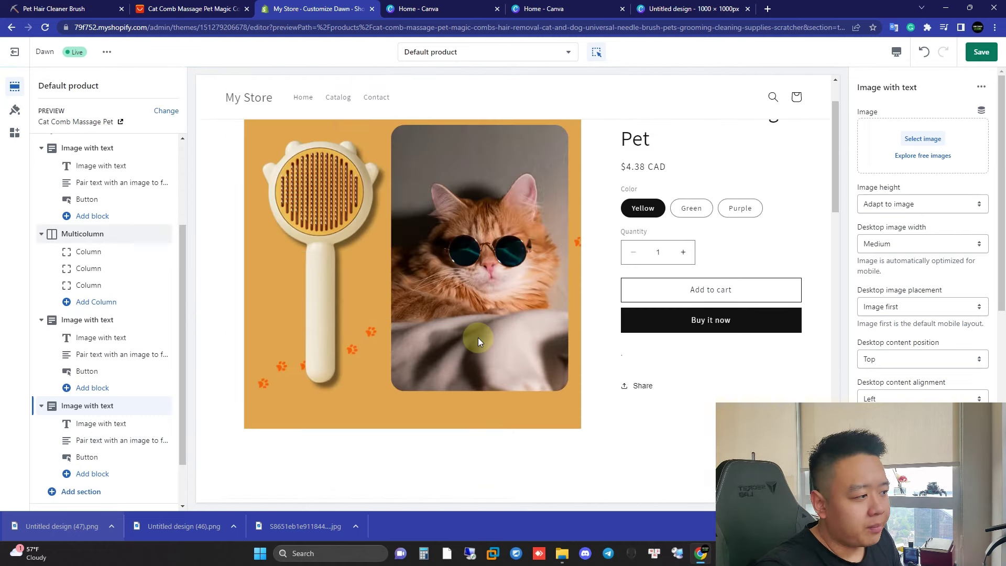
scroll(478, 342, "down", 10)
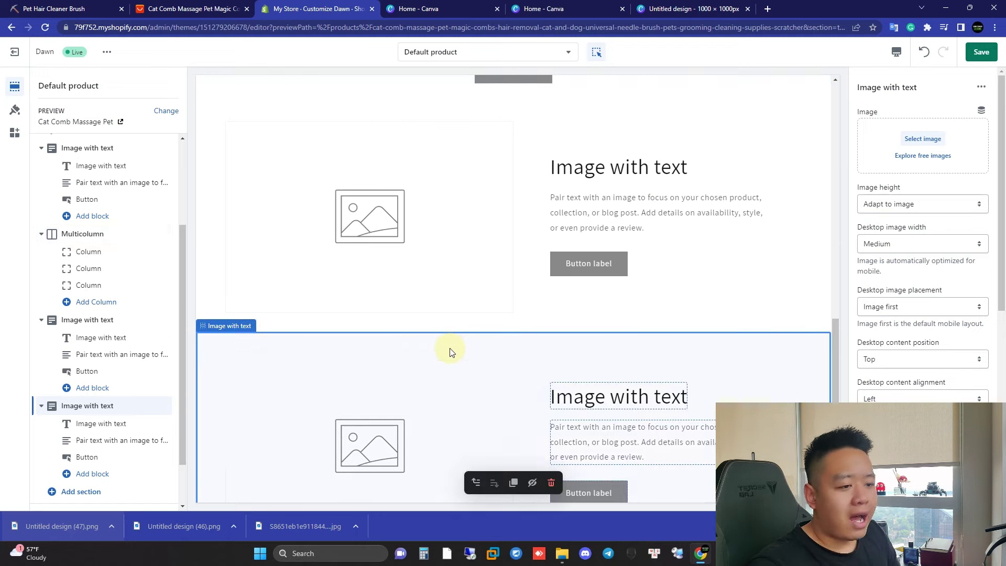
scroll(449, 353, "down", 2)
scroll(629, 288, "up", 8)
scroll(802, 242, "down", 3)
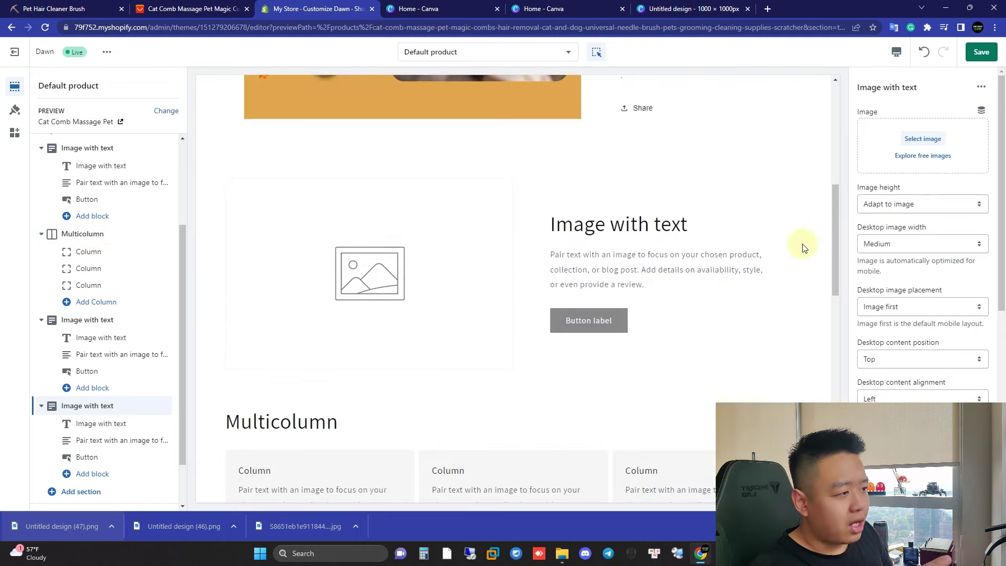
scroll(498, 283, "down", 1)
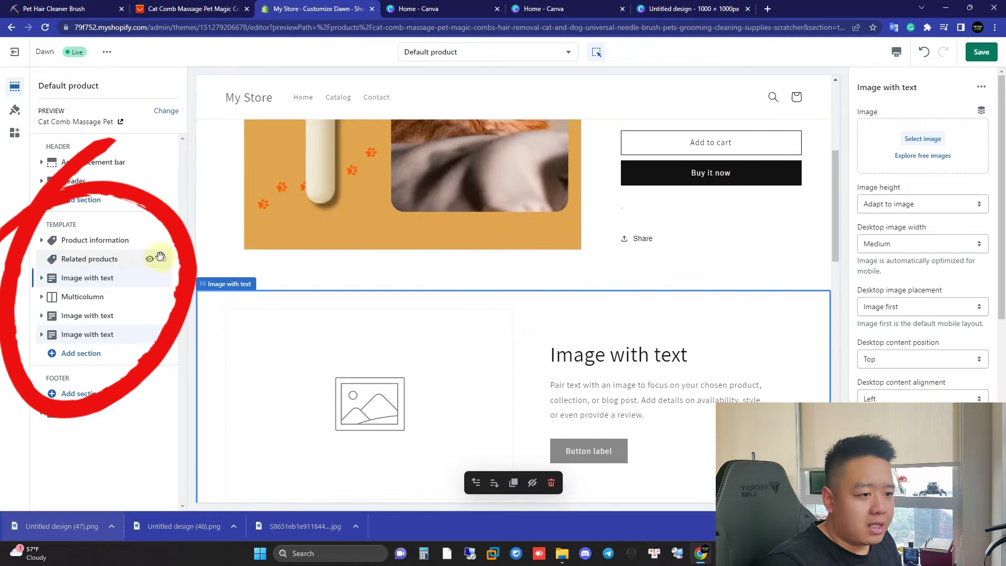
left_click_drag(164, 259, 148, 341)
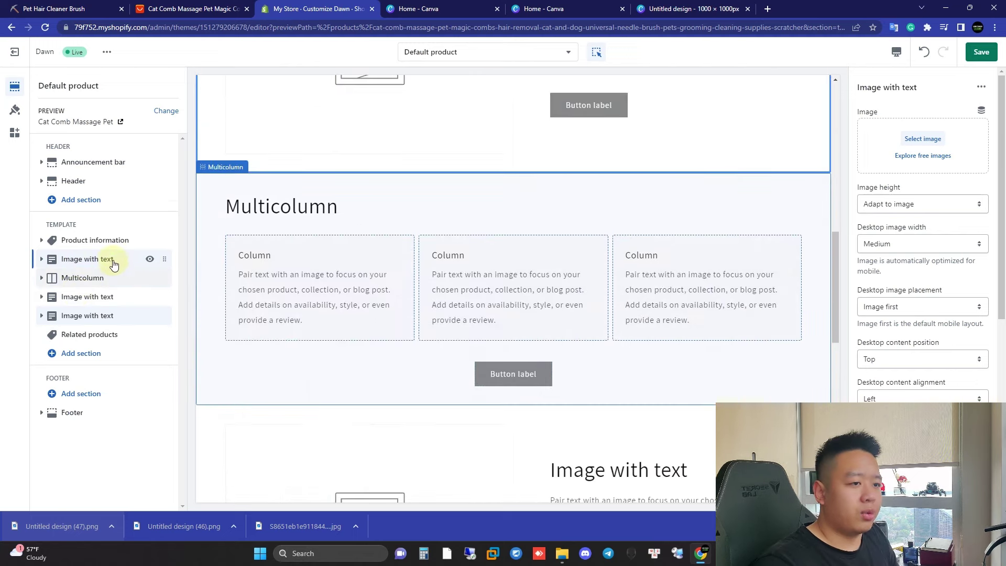
- Add a Collapsible content section below the Related products section
mouse_move(111, 245)
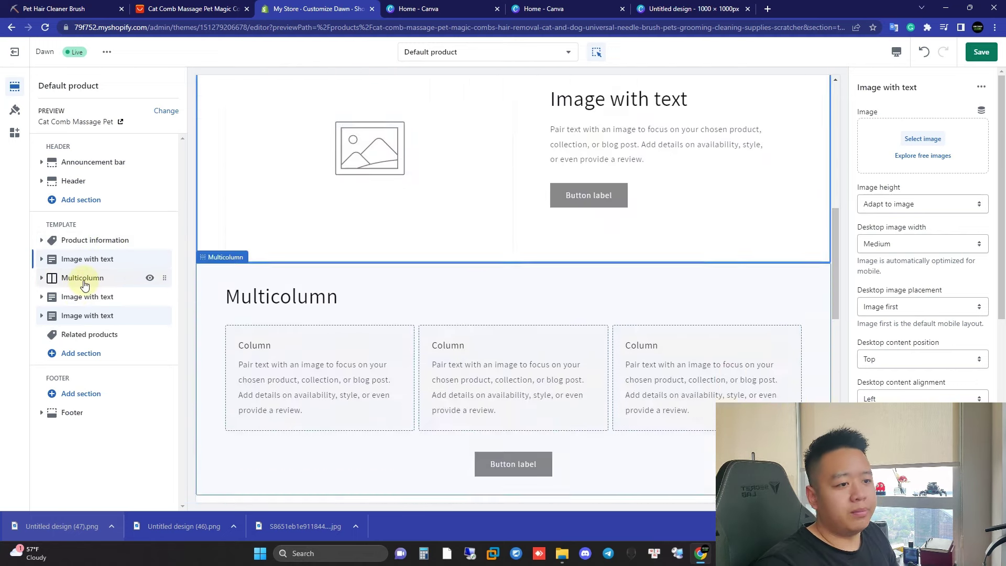
left_click(99, 361)
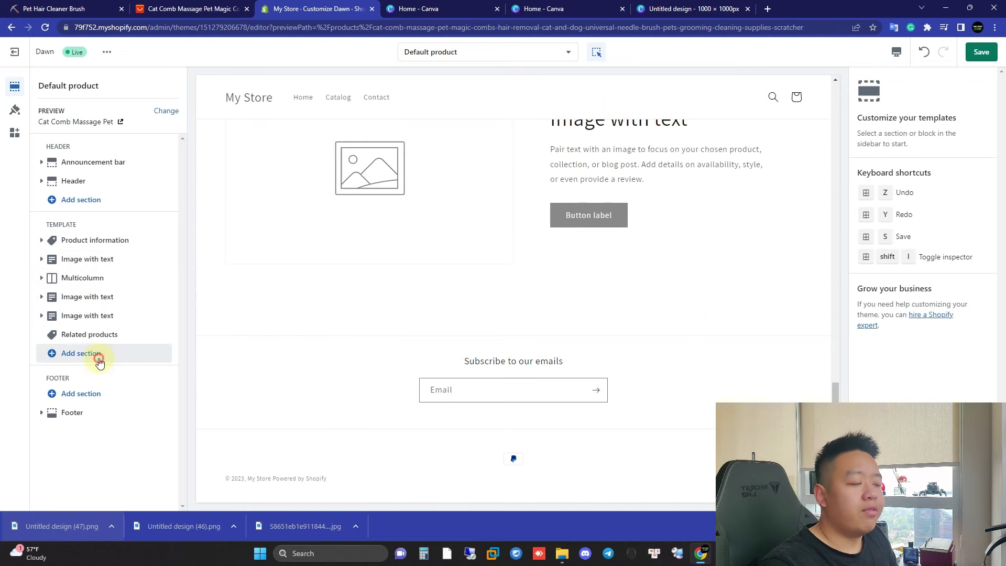
left_click(99, 358)
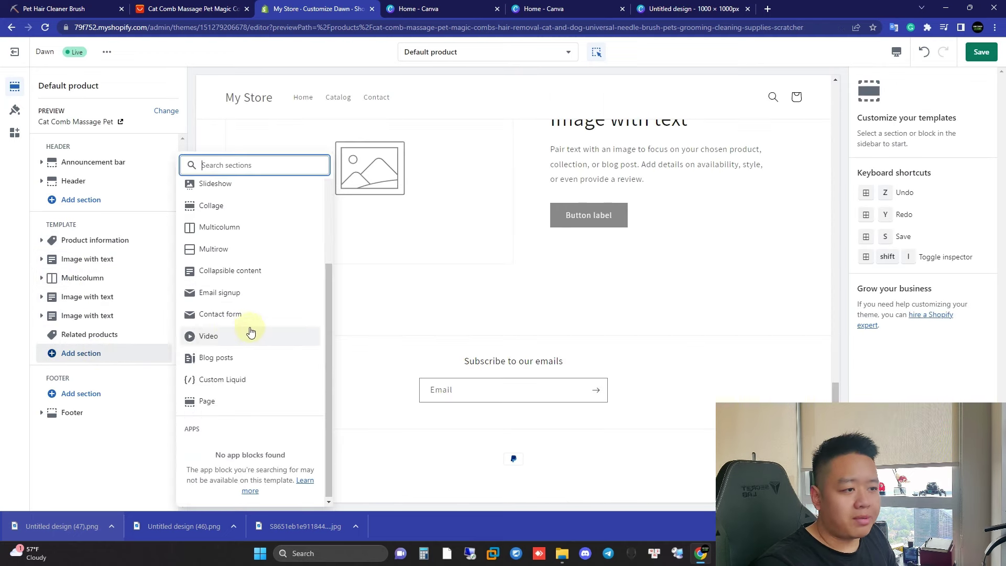
left_click(248, 271)
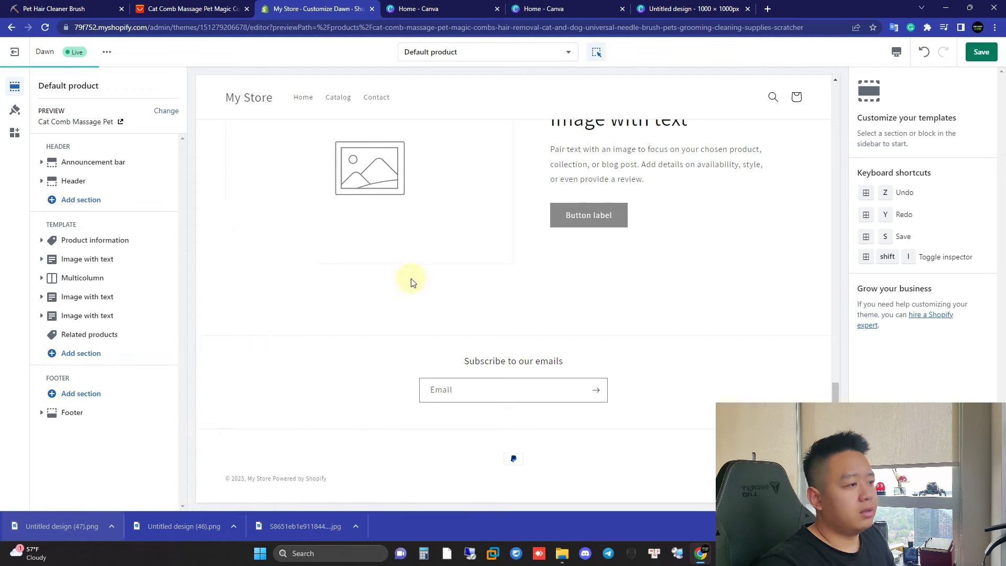
- Save the product template and select the first Image with text section for editing
scroll(438, 362, "up", 5)
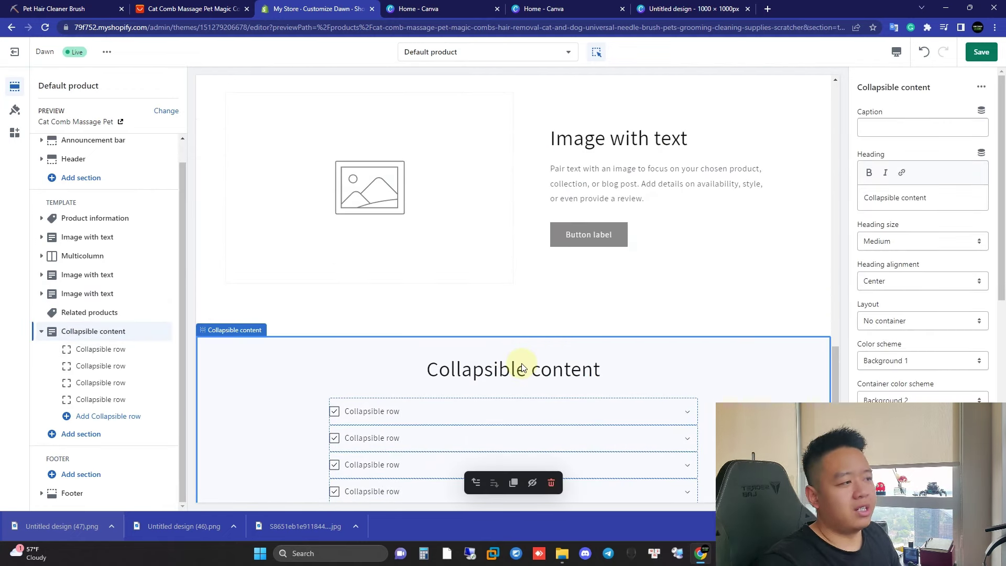
scroll(523, 368, "up", 10)
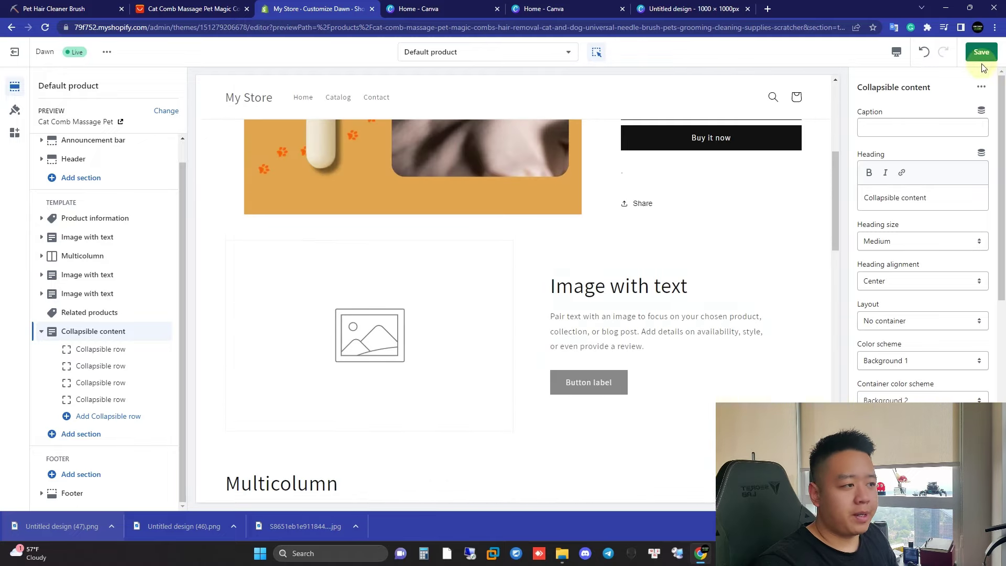
left_click(428, 317)
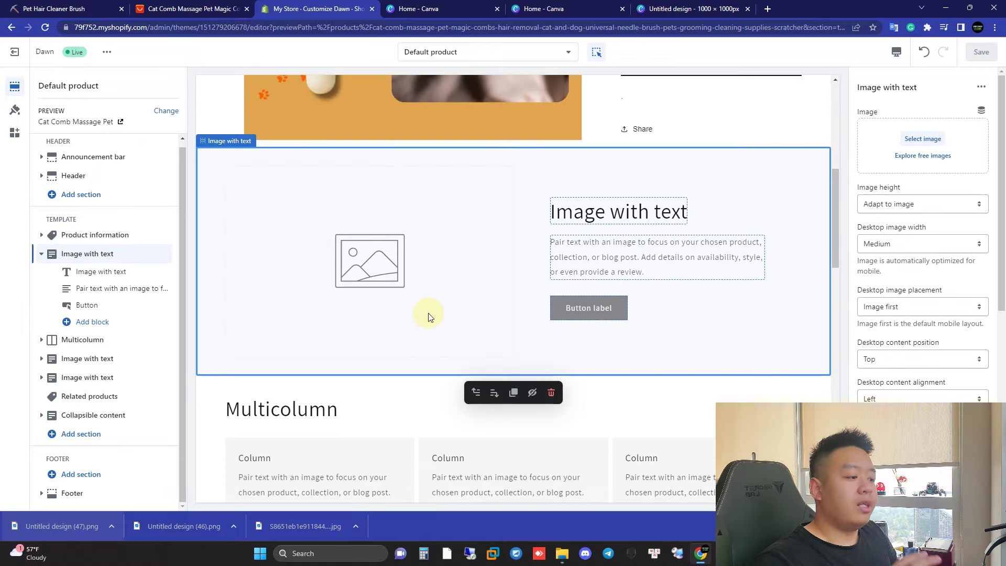
- Open Note cat brush.rtf from the Cat brush folder in Word and read the first two selling points
left_click(562, 553)
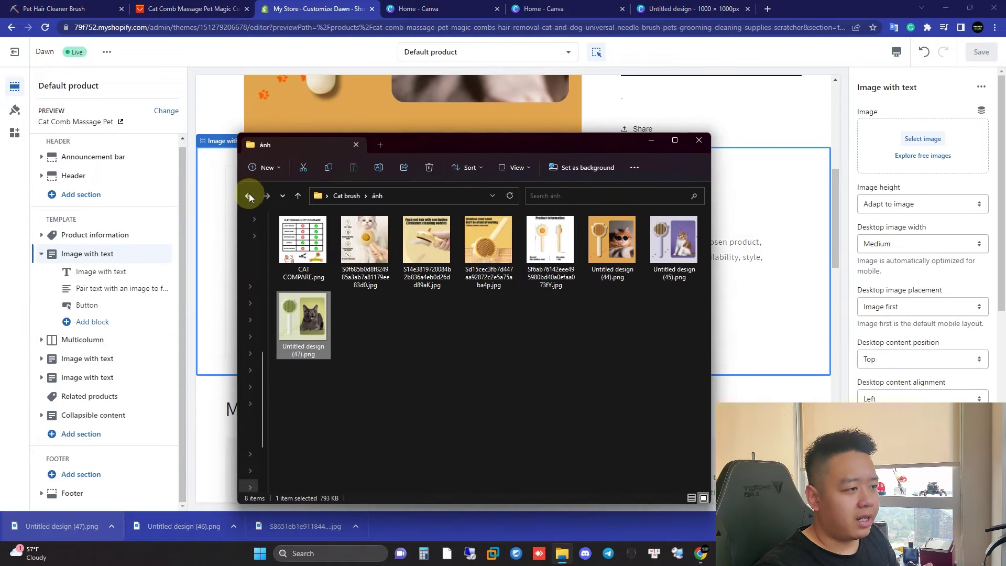
left_click(249, 195)
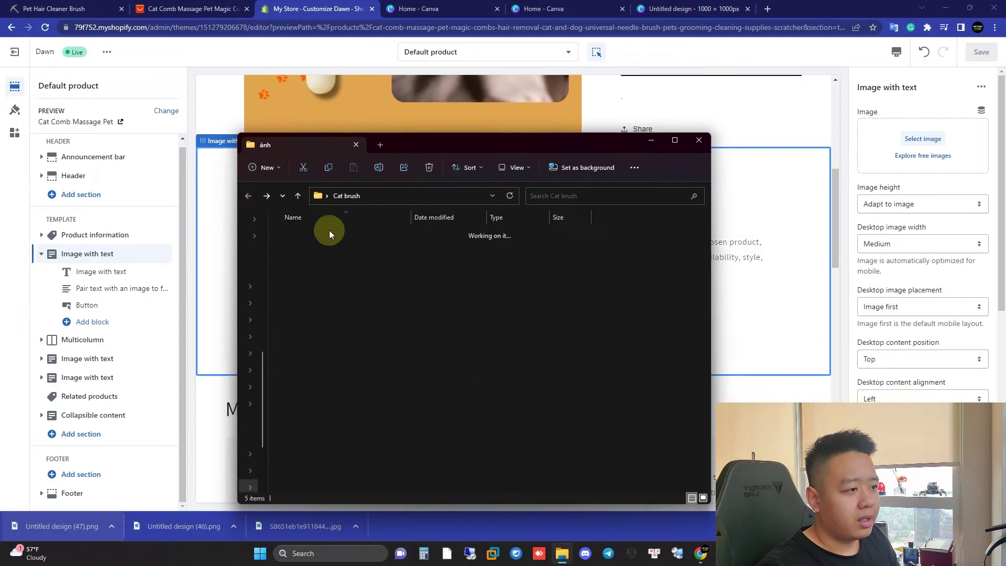
double_click(340, 234)
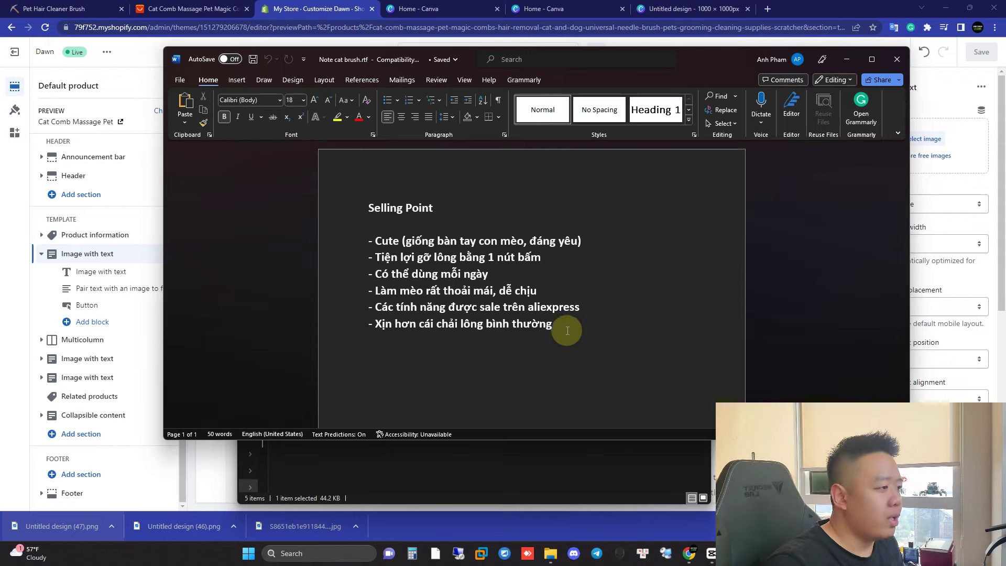
left_click_drag(366, 242, 377, 244)
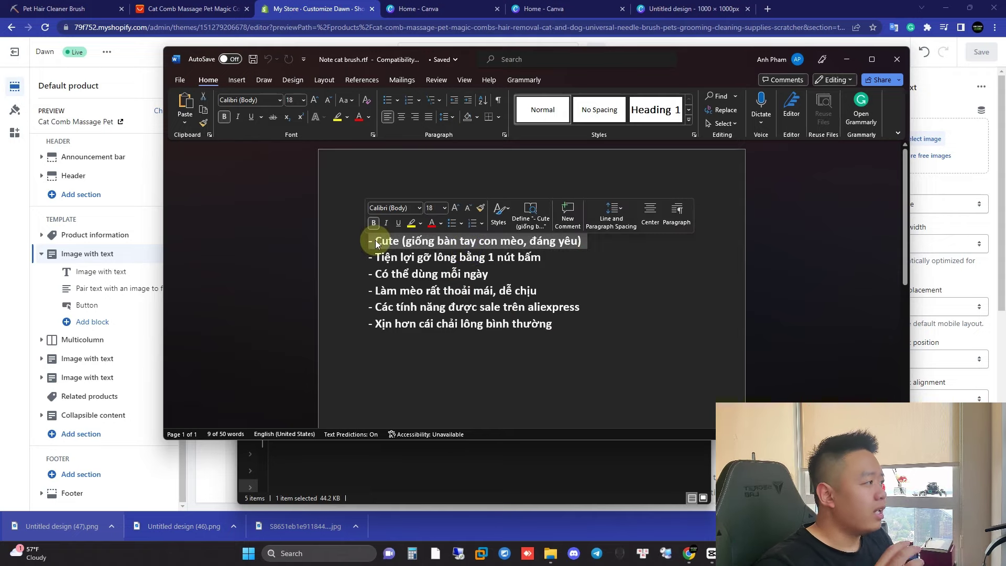
left_click(872, 61)
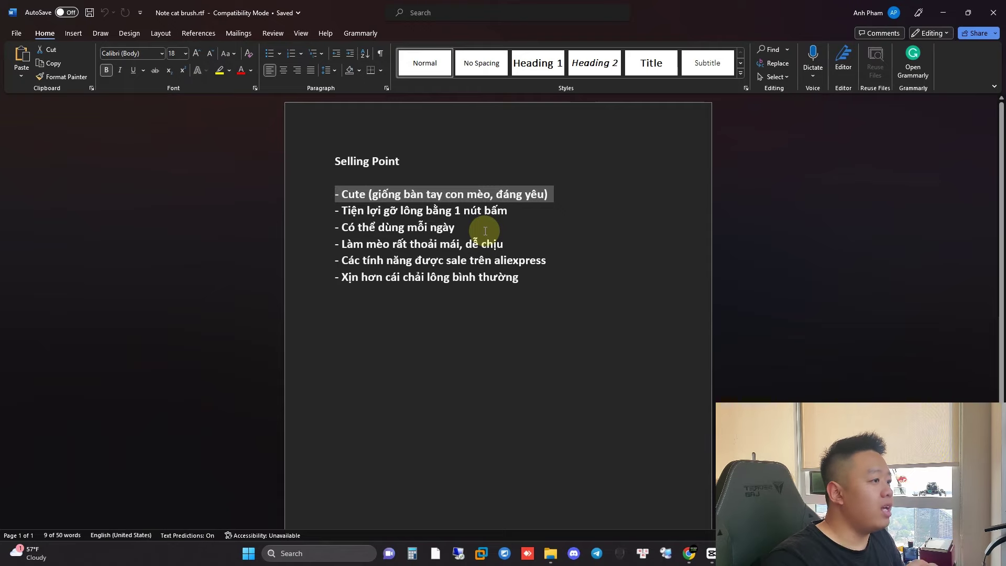
double_click(517, 207)
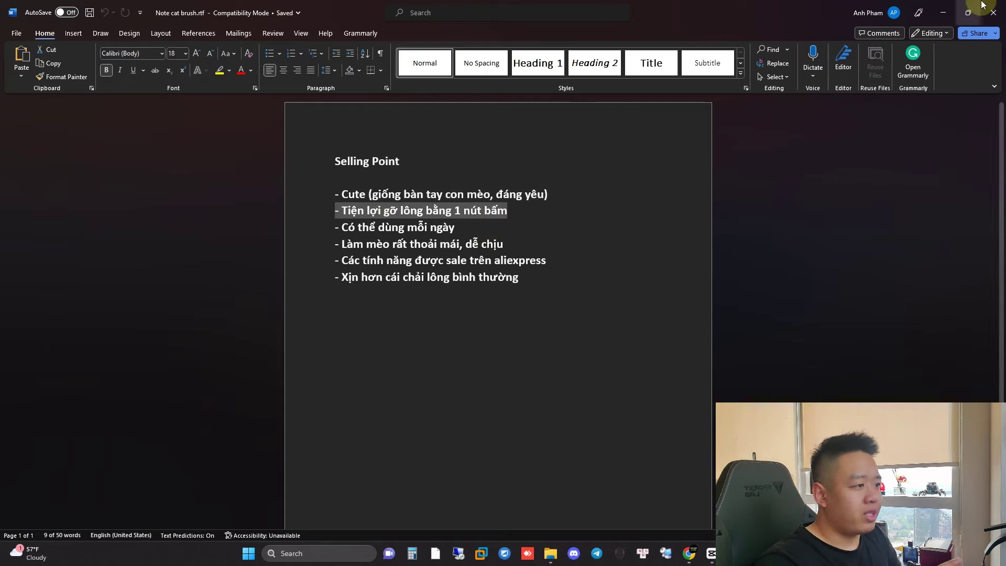
- Compare the page's Image with text sections with the remaining selling points in the Word note, and return to the theme editor
left_click(942, 13)
scroll(535, 261, "down", 10)
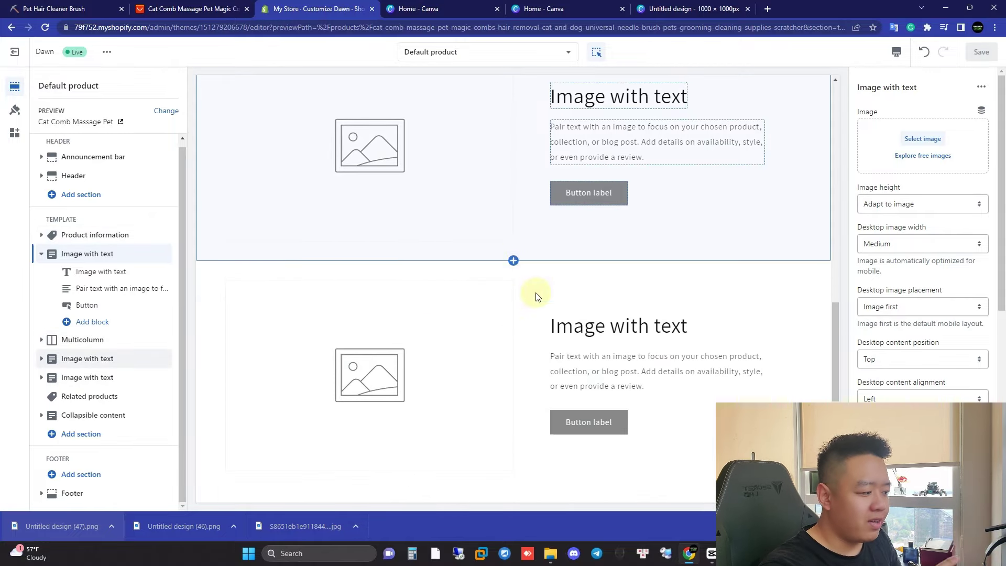
left_click(665, 553)
left_click(438, 228)
left_click_drag(465, 227, 338, 227)
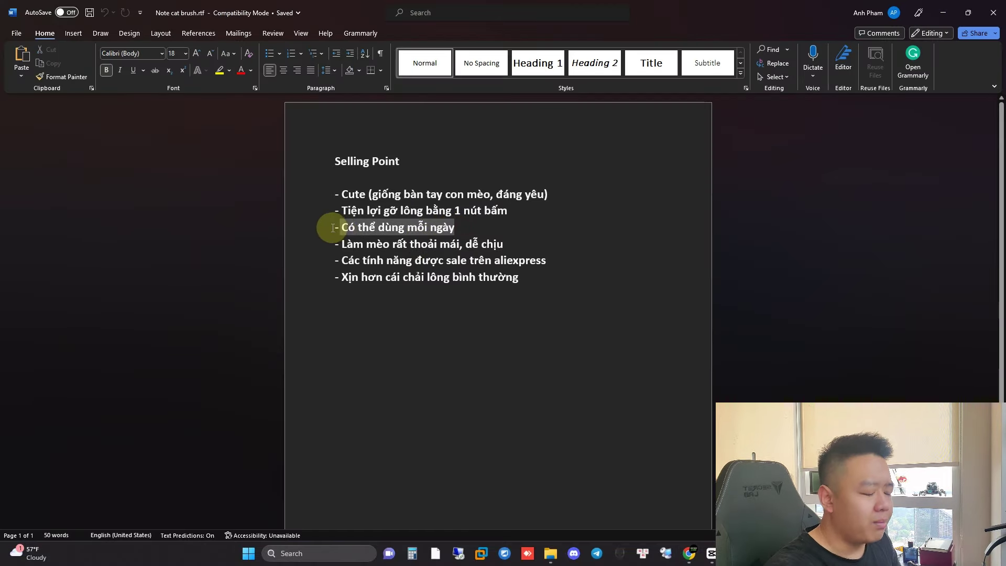
left_click(343, 244)
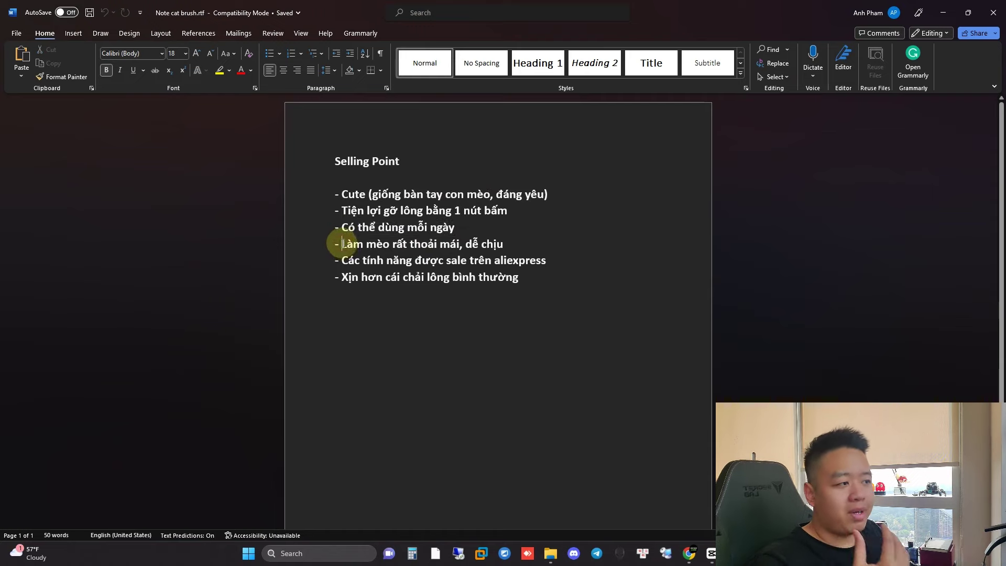
left_click_drag(501, 233, 513, 251)
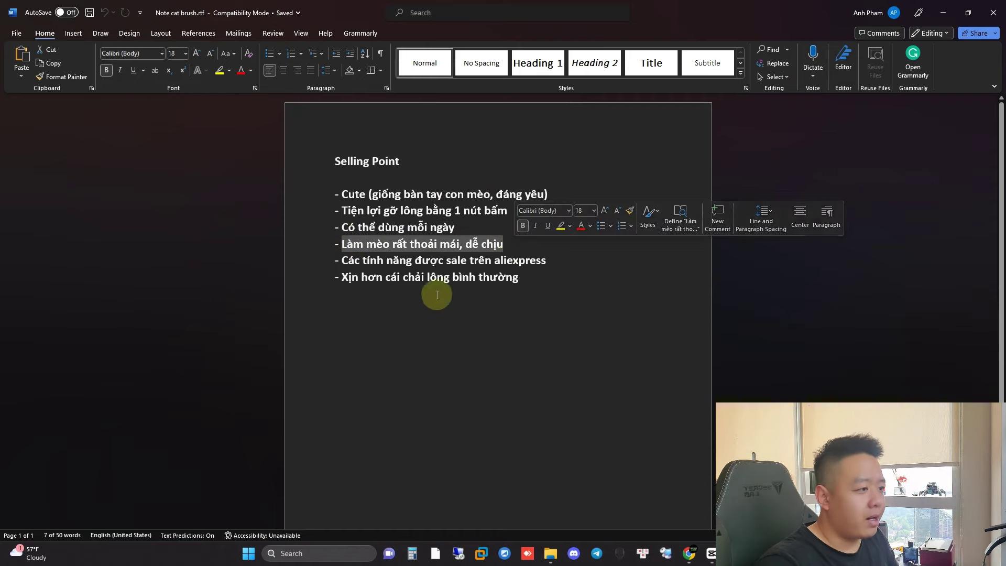
left_click_drag(338, 261, 548, 262)
left_click(943, 13)
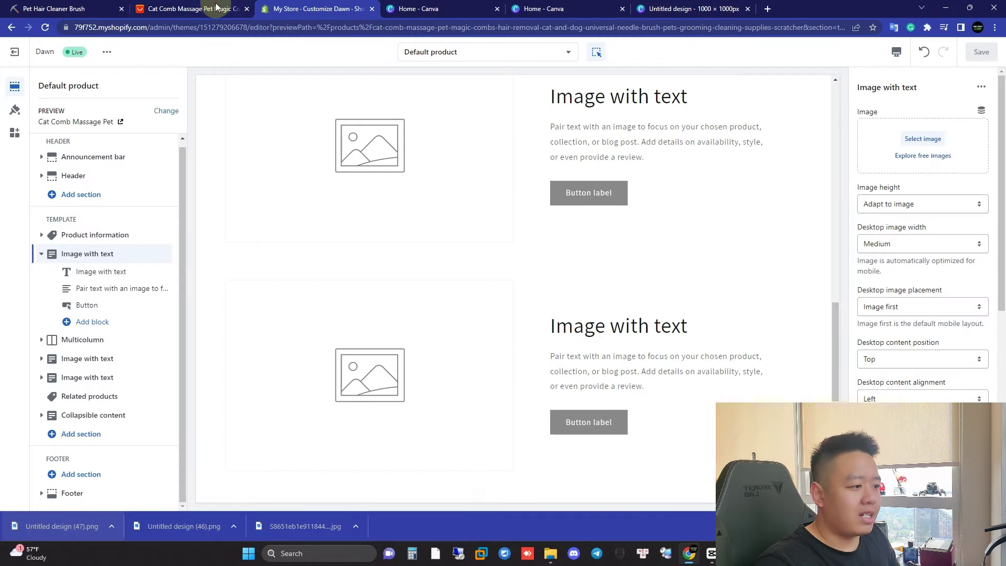
- Review the feature descriptions and illustrations of the cat comb on its AliExpress product page
left_click(216, 6)
scroll(393, 333, "down", 15)
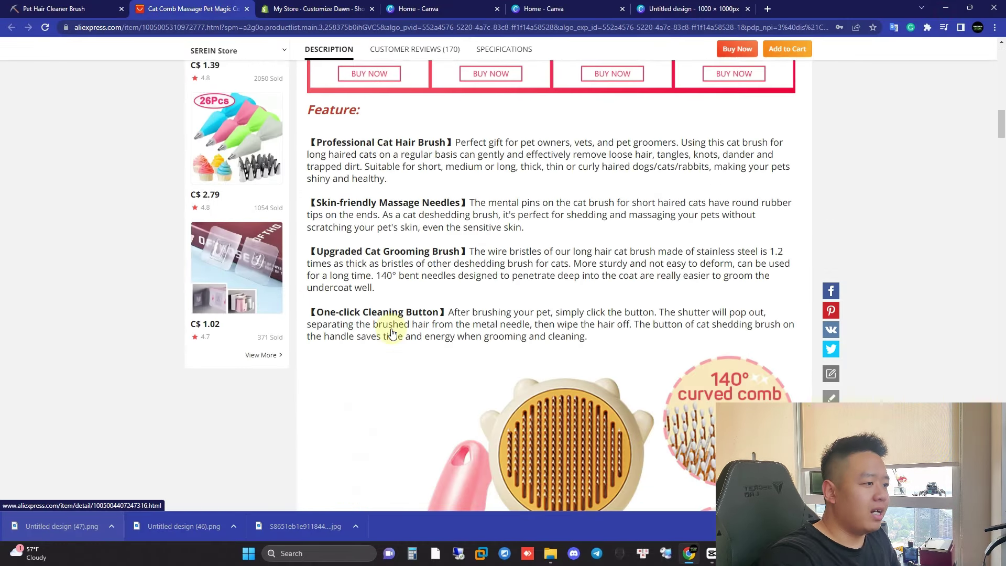
left_click_drag(315, 137, 703, 339)
scroll(703, 339, "down", 4)
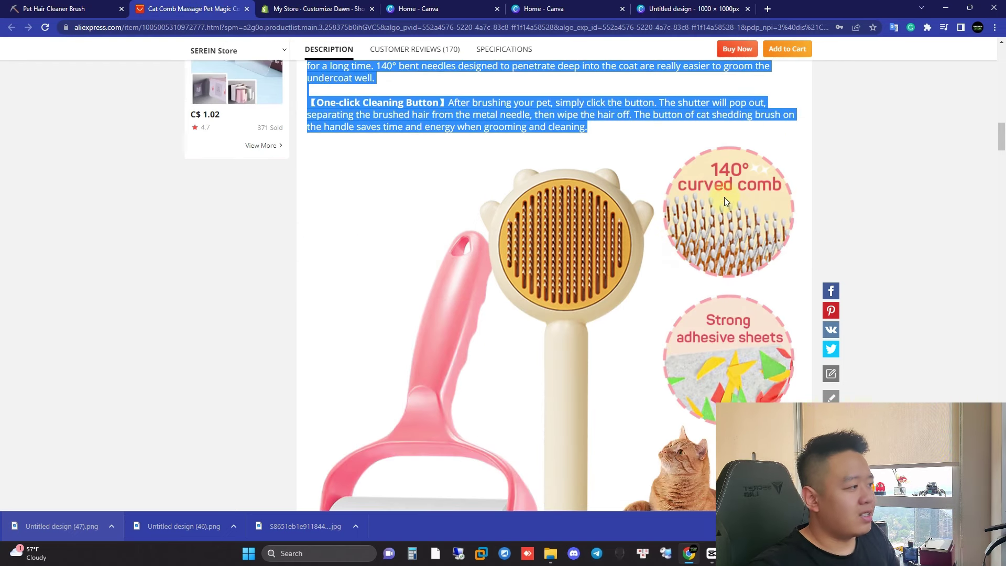
scroll(717, 261, "down", 4)
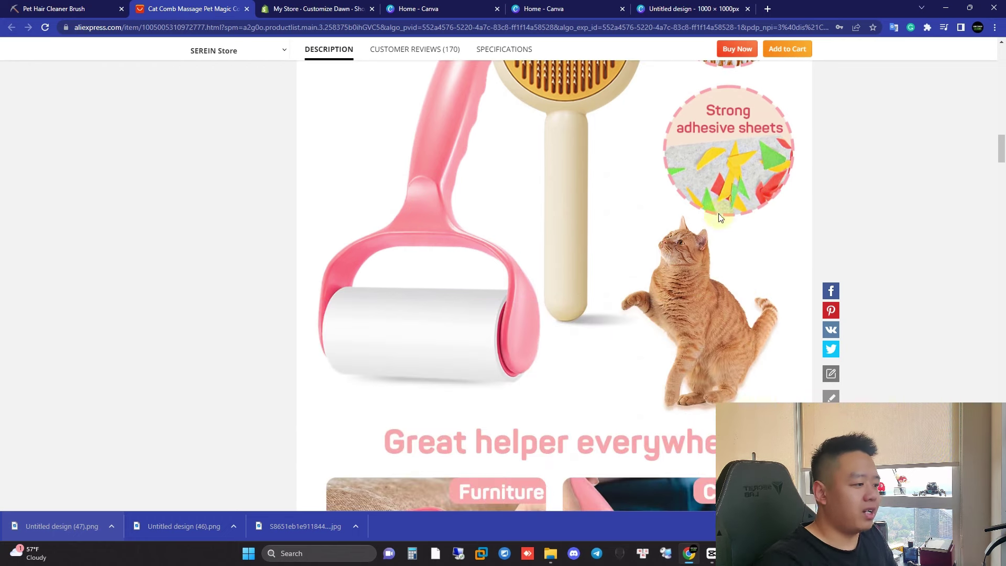
- Review the rest of the AliExpress product description and reread the selling points in the Word note
scroll(587, 282, "down", 20)
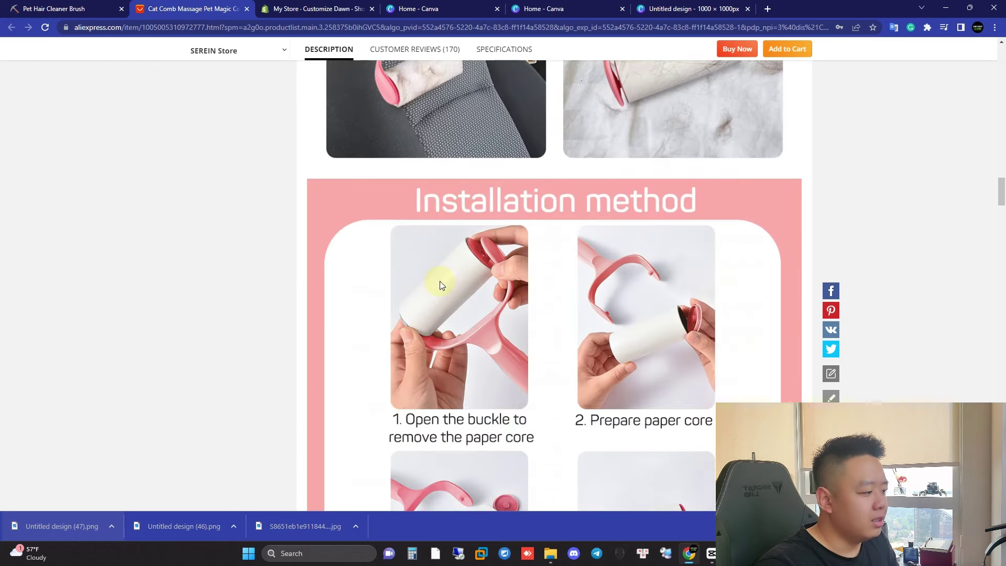
scroll(443, 303, "down", 5)
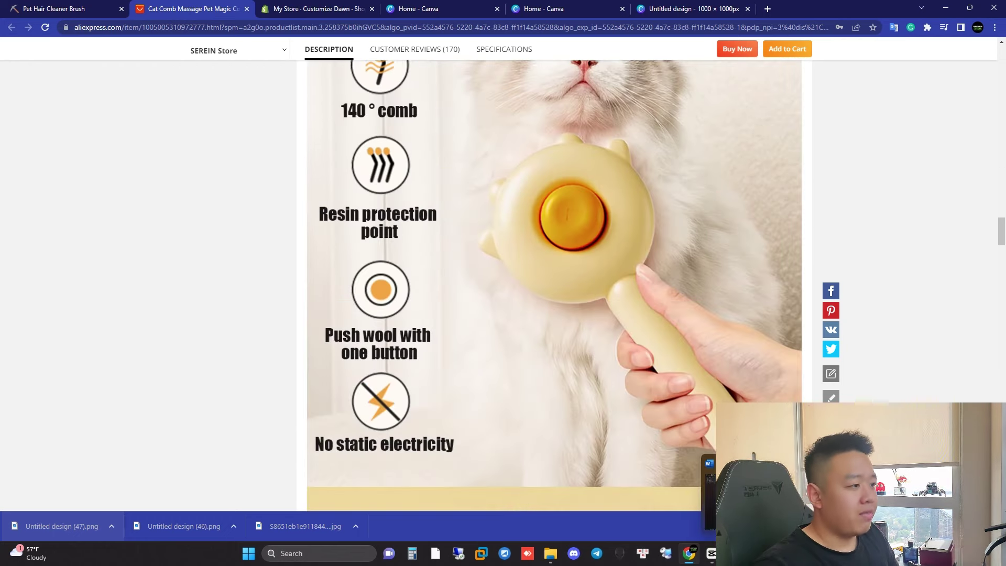
key("alt+Tab")
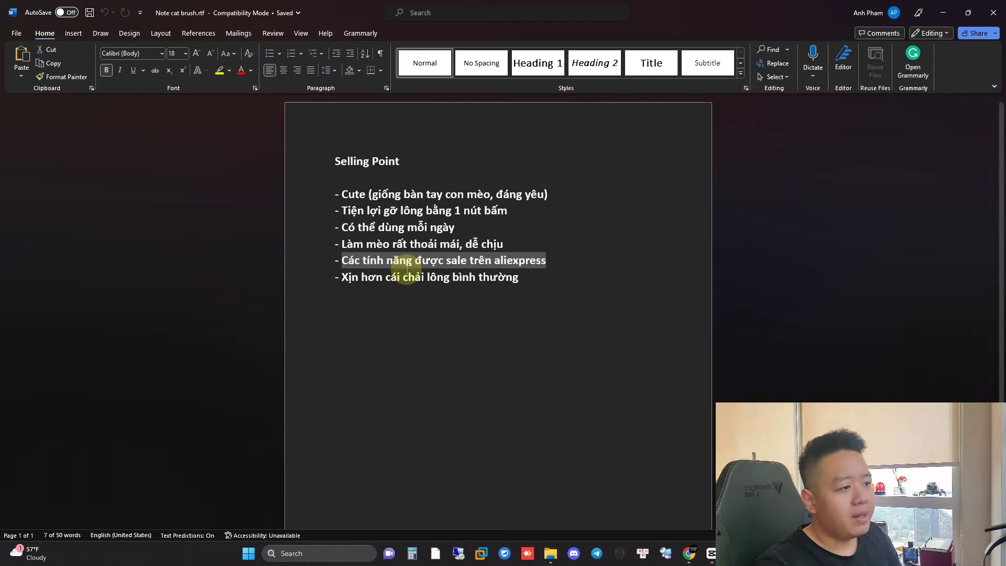
left_click_drag(344, 281, 330, 193)
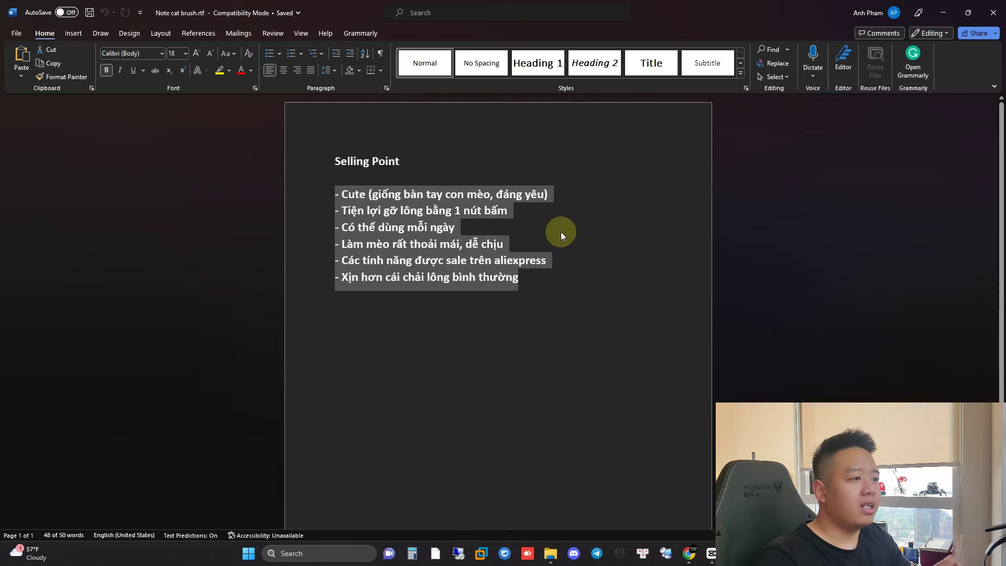
left_click(478, 231)
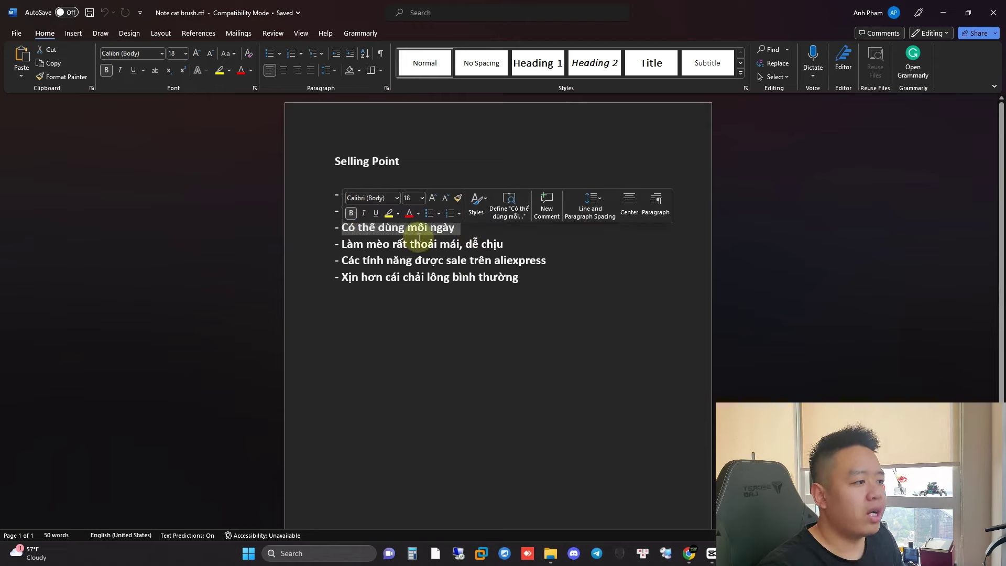
double_click(495, 243)
triple_click(347, 244)
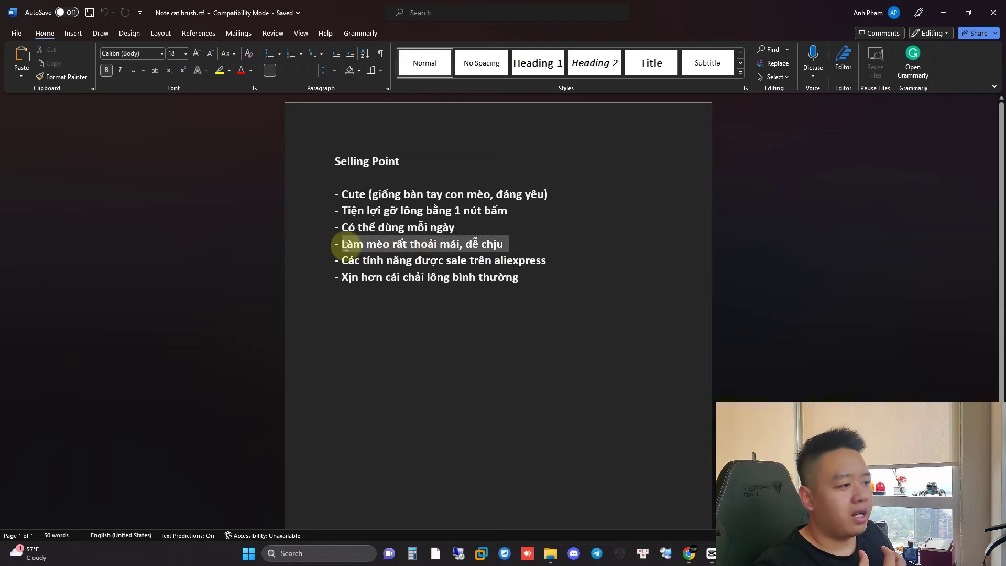
left_click(448, 249)
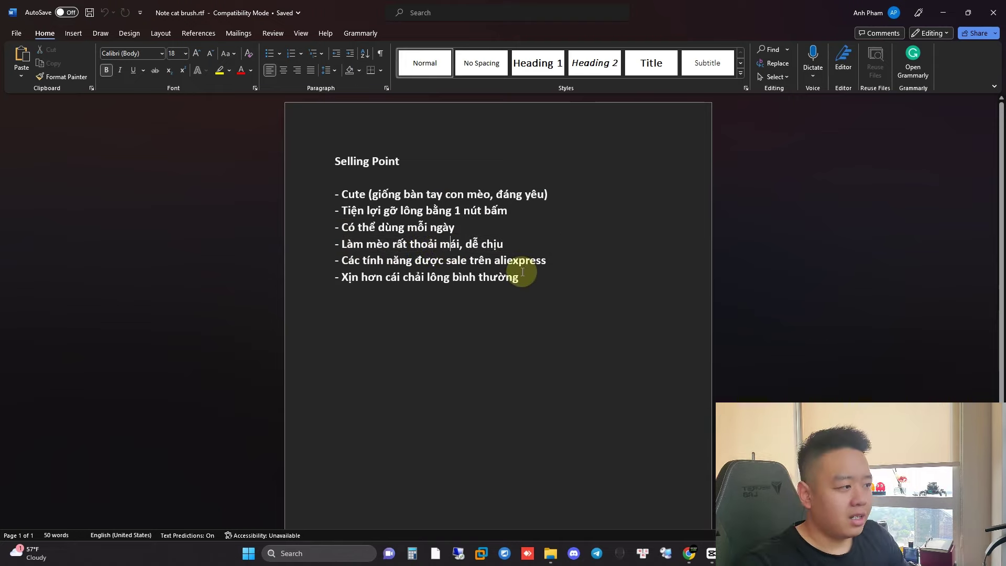
left_click(943, 12)
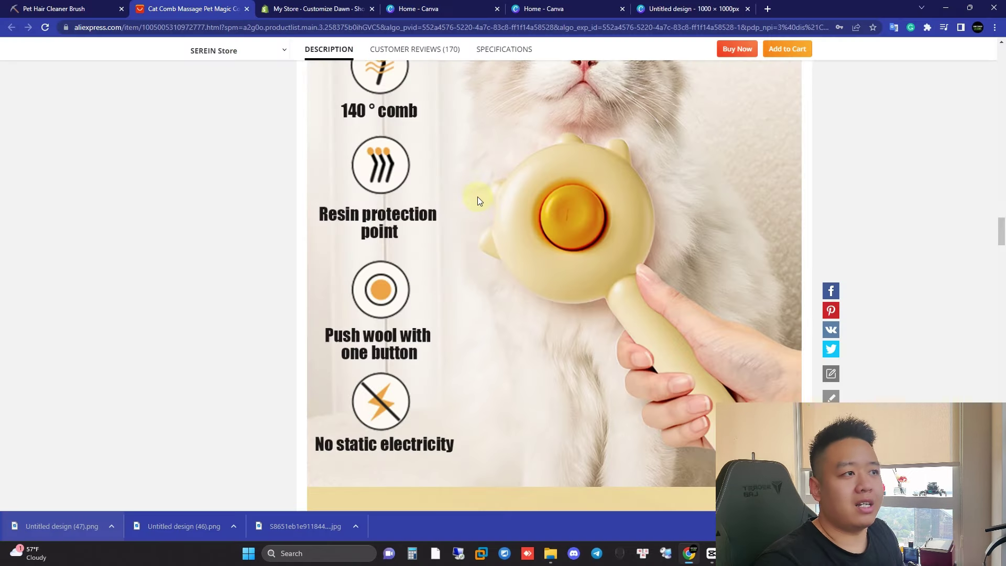
- Return to the Shopify theme editor and examine the first Image with text section between the product information and Multicolumn
left_click(303, 6)
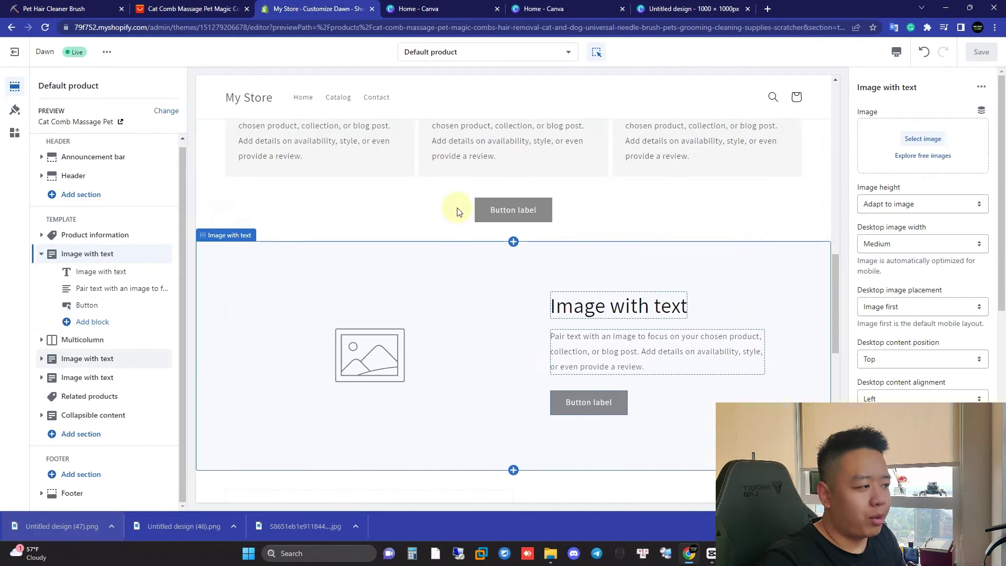
left_click(477, 284)
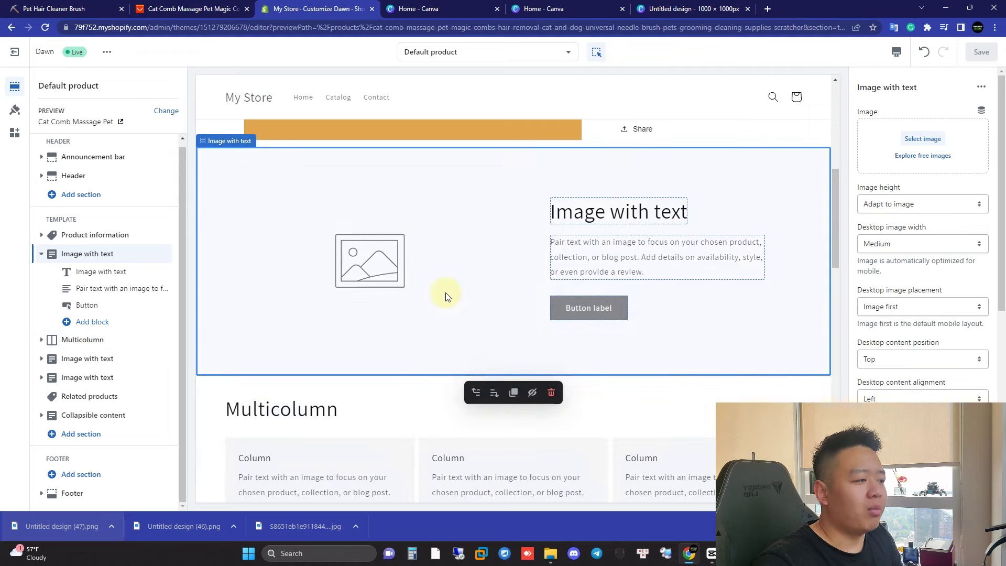
scroll(433, 291, "up", 3)
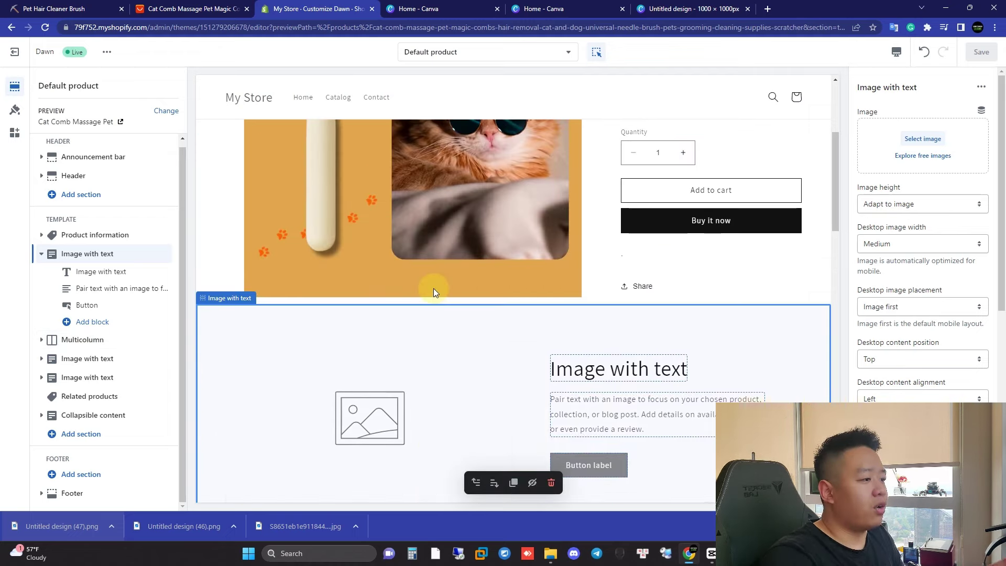
scroll(422, 335, "down", 4)
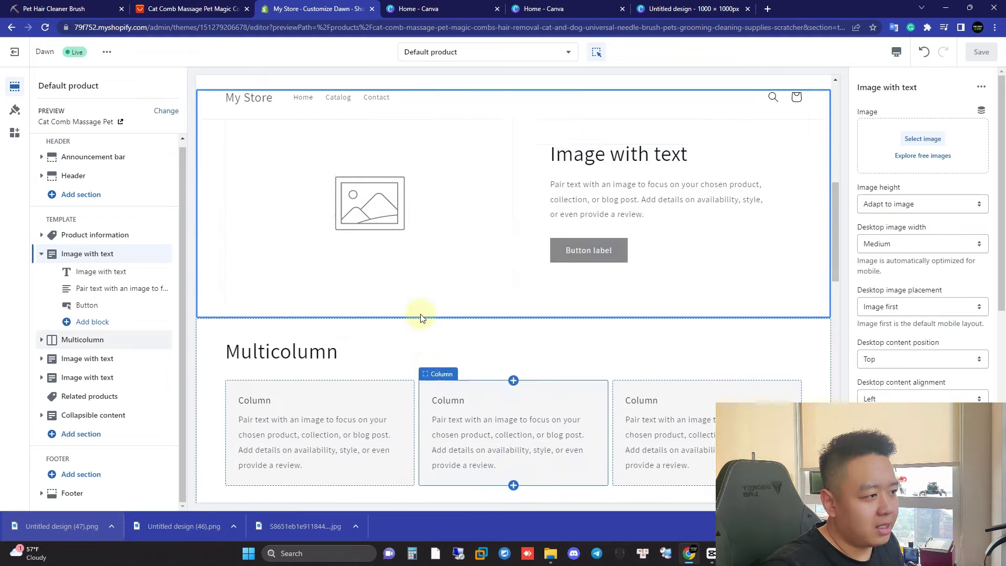
scroll(425, 251, "up", 2)
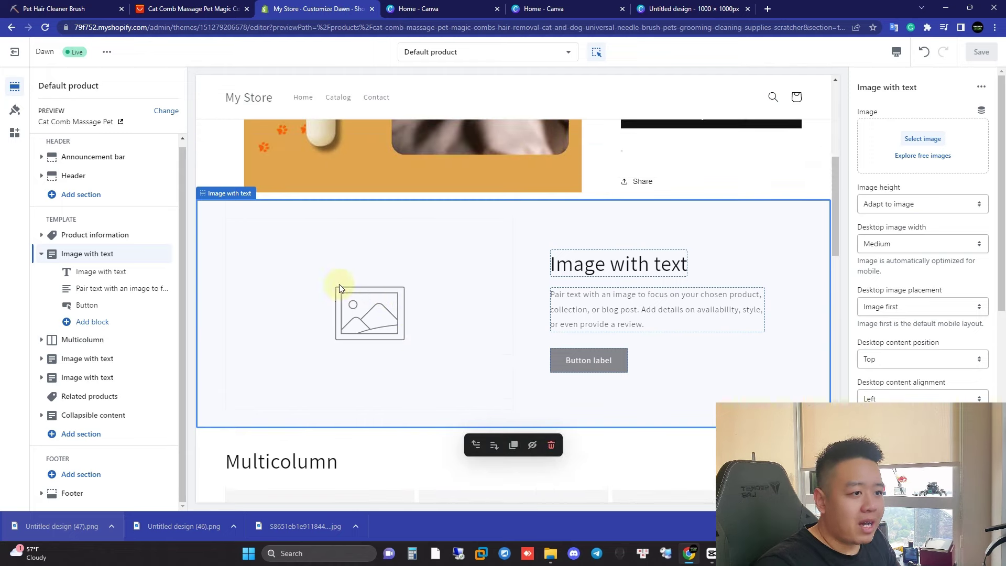
- Inspect the settings of the first Image with text section's text, button and heading blocks, and reselect the whole section
left_click(88, 257)
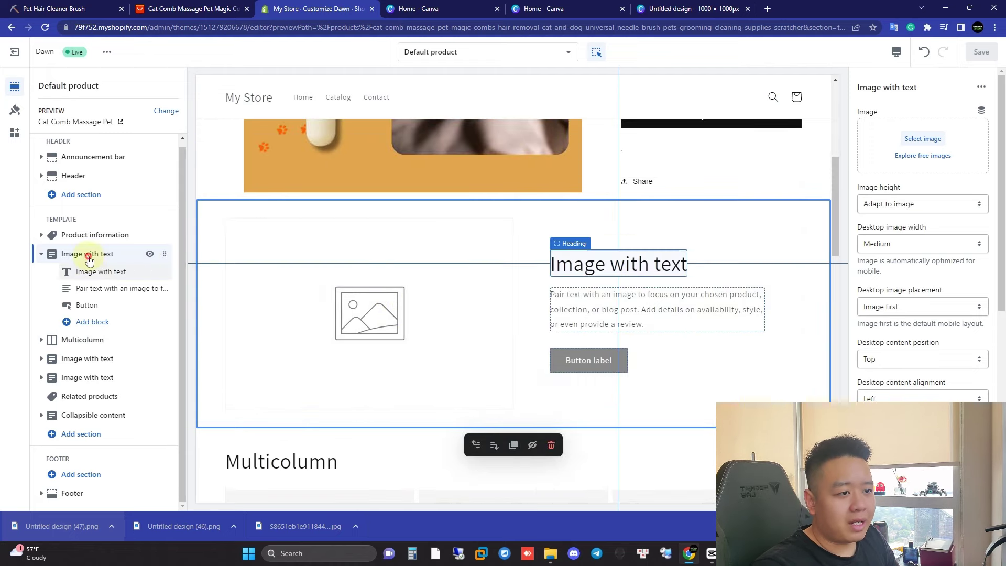
left_click(93, 287)
left_click(84, 305)
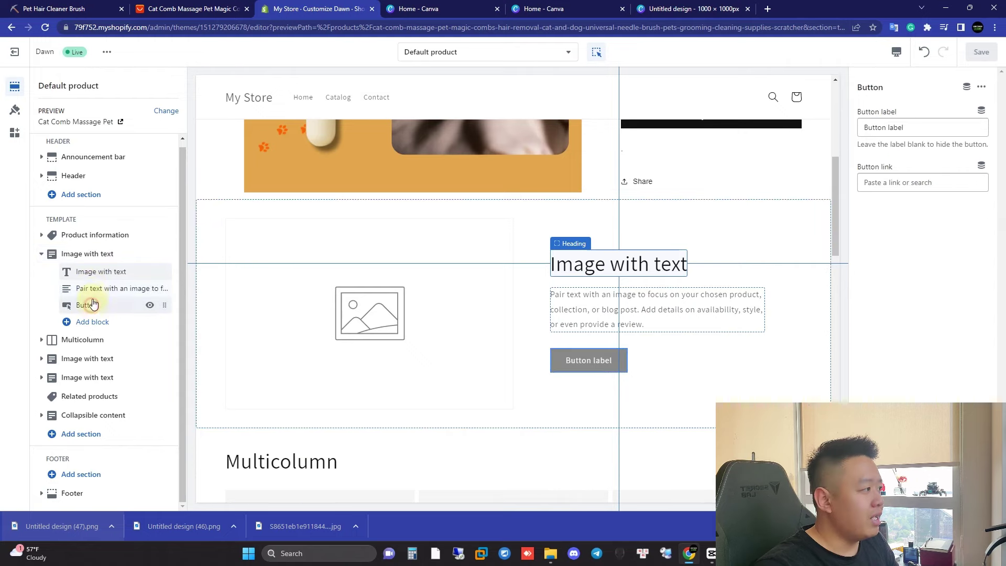
left_click(91, 271)
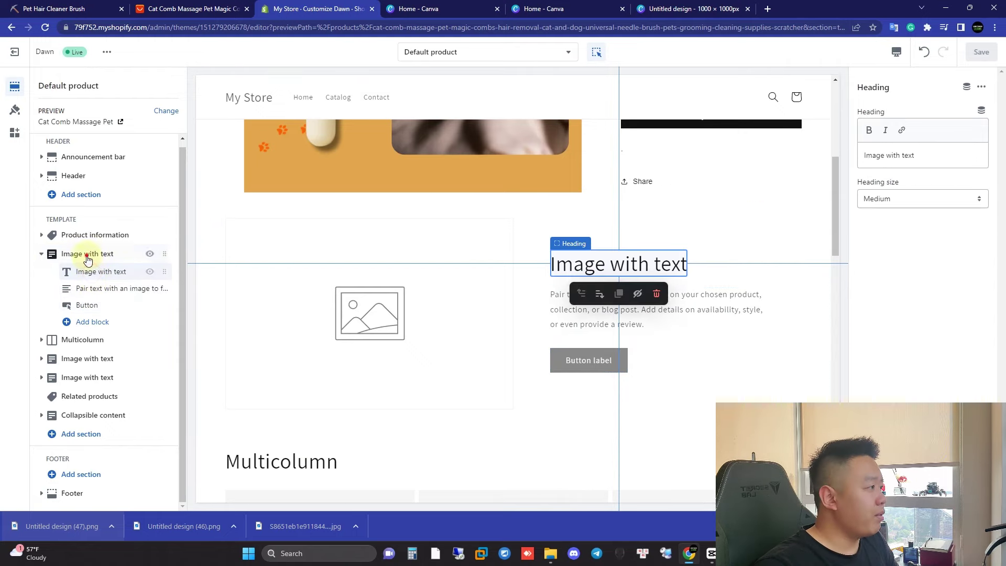
left_click(88, 258)
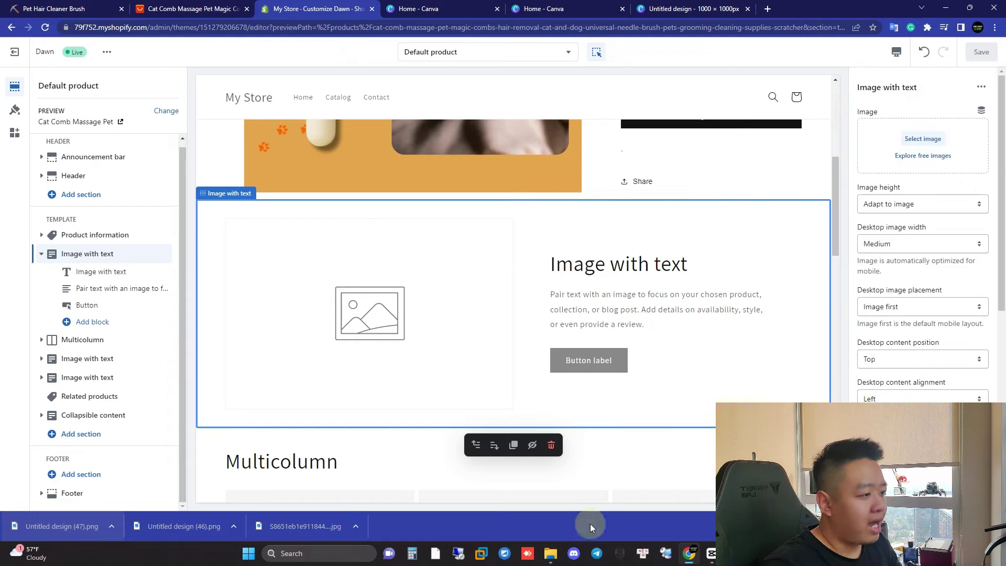
- Set the giphy GIF from the Cat brush project's gif folder as the image of the first Image with text section
left_click(550, 553)
left_click_drag(435, 135, 392, 114)
double_click(249, 229)
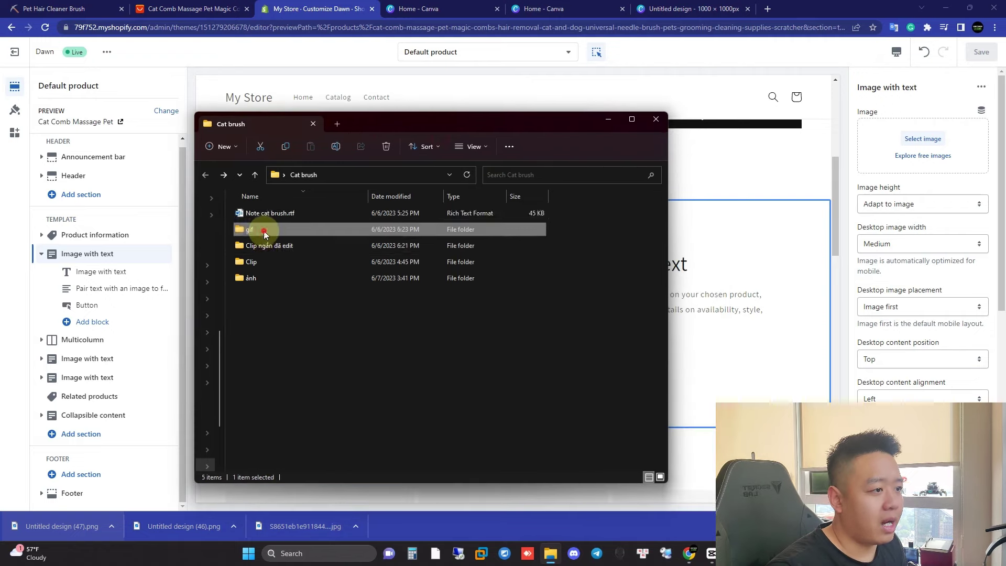
left_click_drag(269, 221, 923, 147)
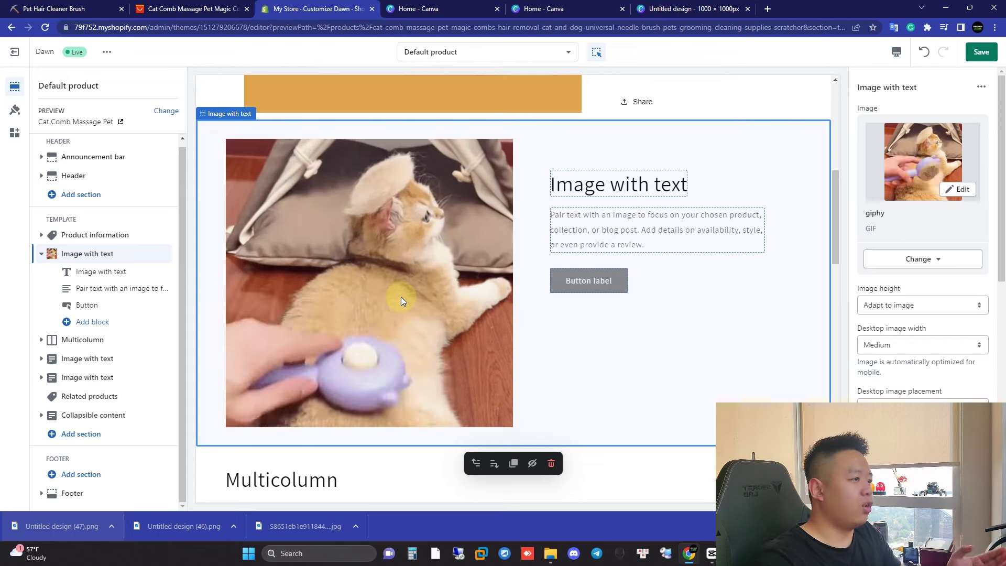
- Preview the Image with text section and its GIF in the mobile layout, and return to the desktop layout
left_click(924, 51)
left_click(896, 52)
left_click(910, 82)
left_click(943, 52)
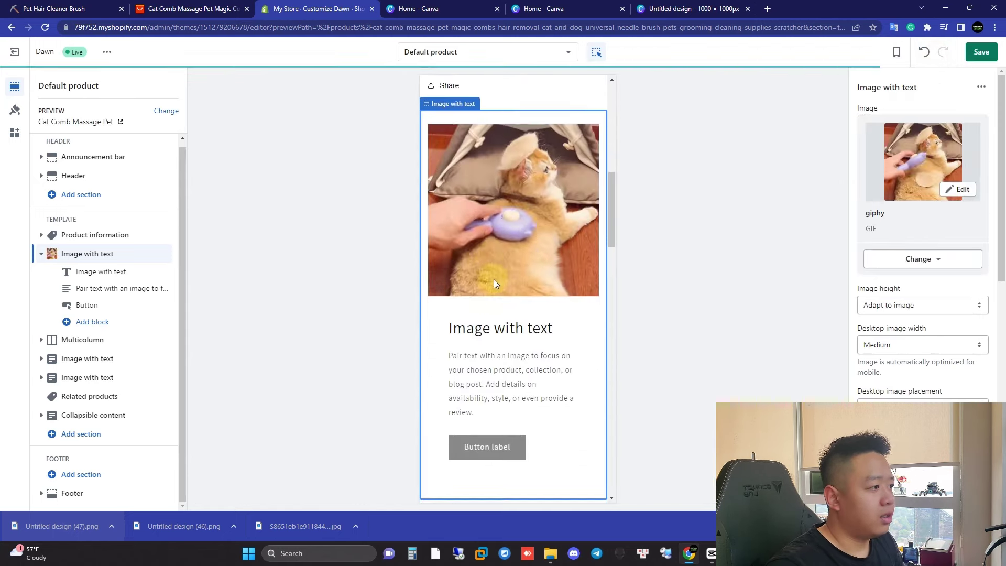
scroll(536, 357, "down", 3)
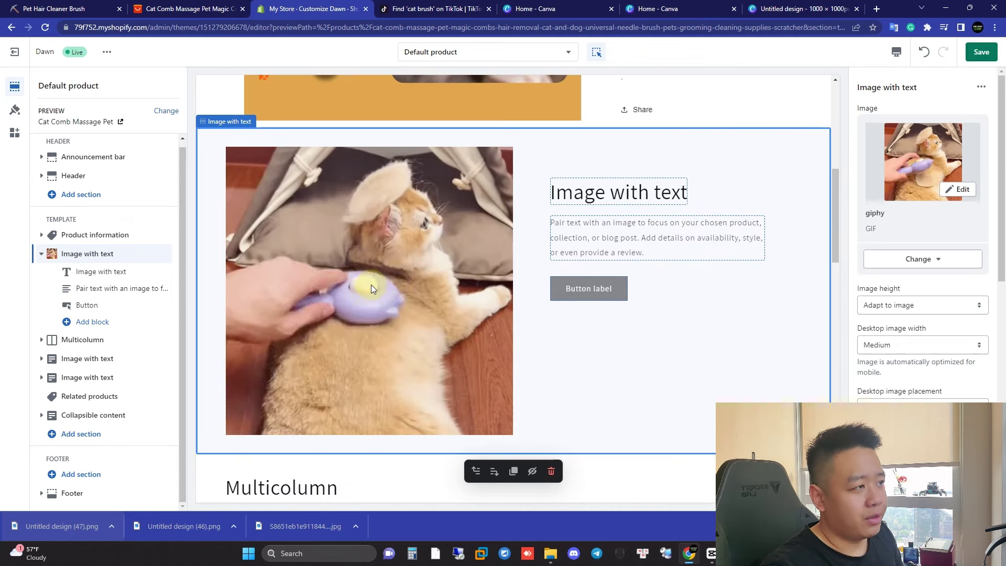
- Switch to the TikTok search results for cat brush, open the first grooming brush video and pause it
key("ctrl+Tab")
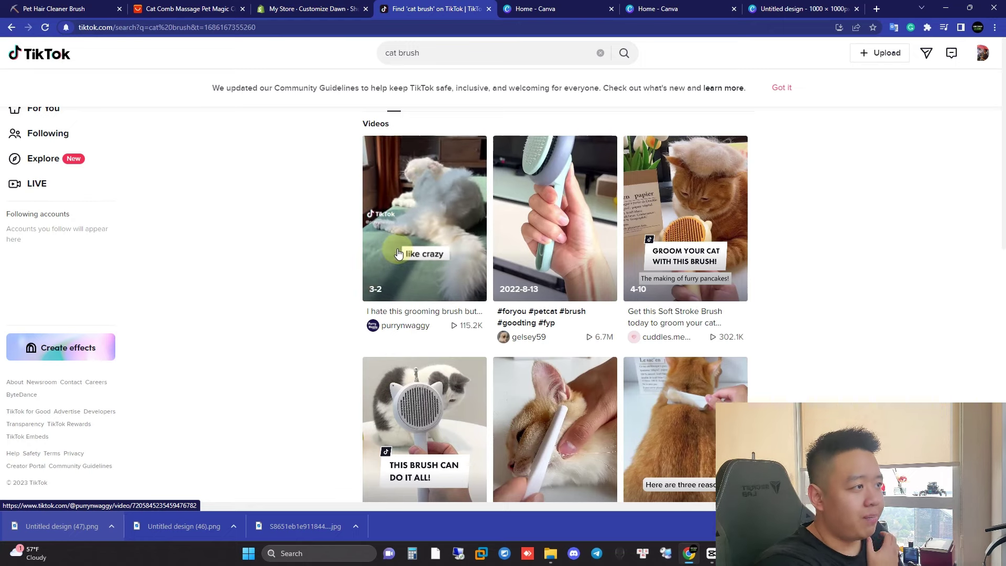
left_click(396, 56)
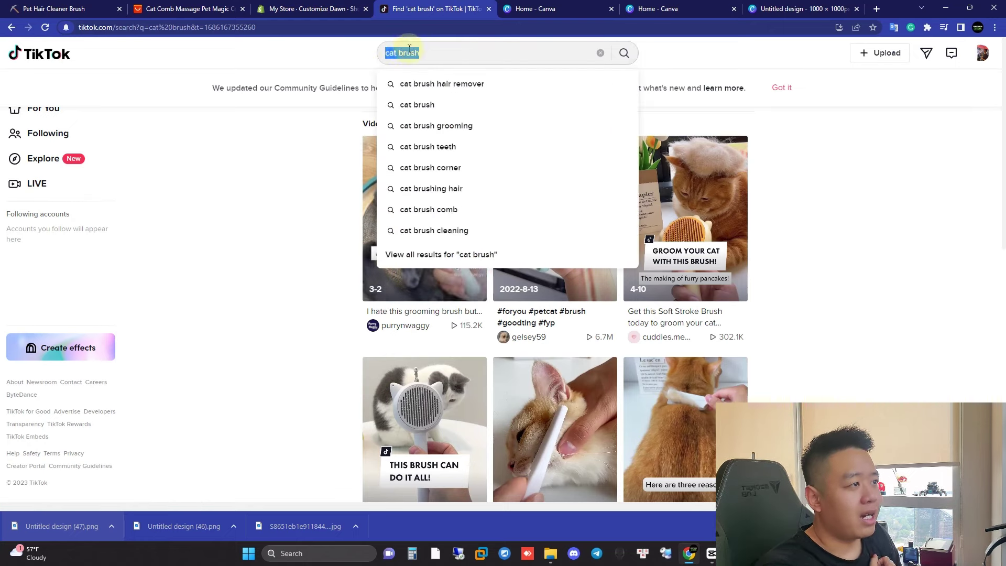
left_click(316, 157)
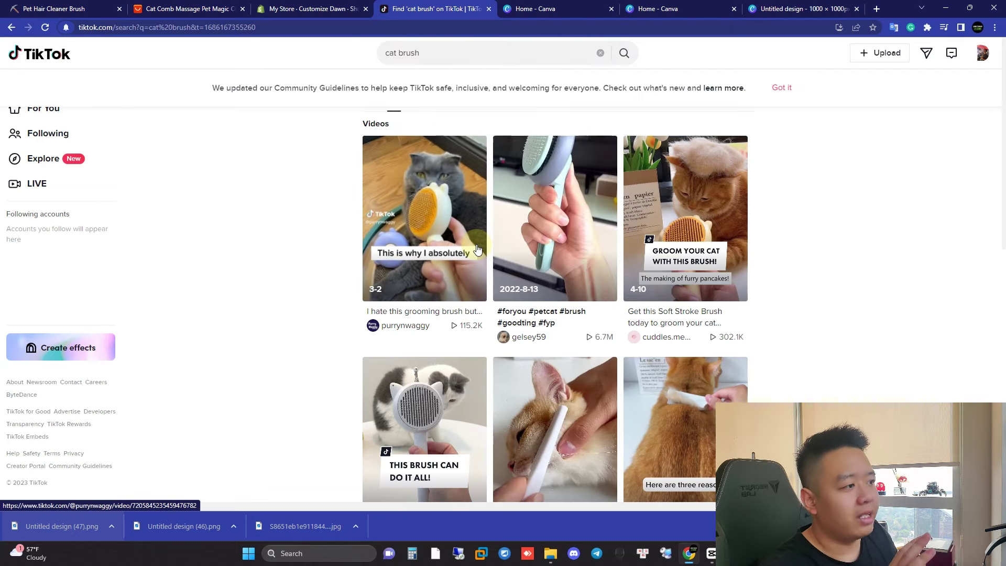
left_click(411, 232)
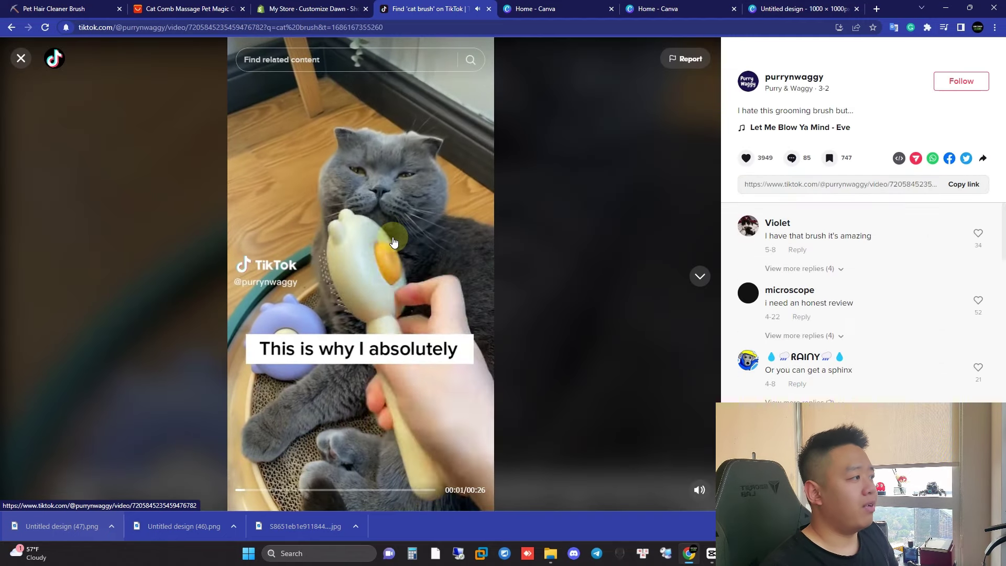
left_click(394, 241)
- Browse the video creator's TikTok profile in a new tab and view the saved brush clips in the Clip folder
right_click(793, 79)
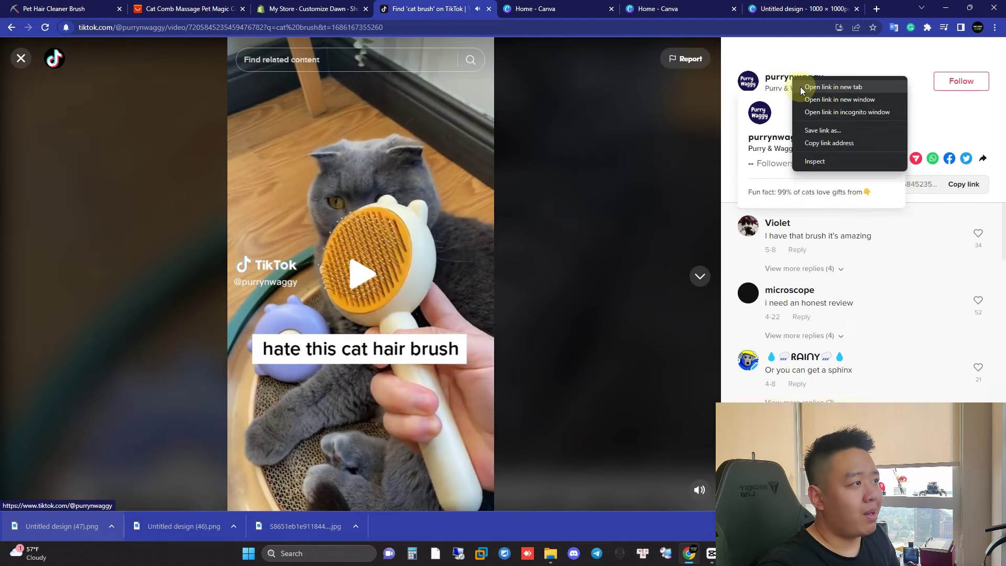
left_click(817, 87)
left_click(487, 9)
scroll(282, 262, "down", 5)
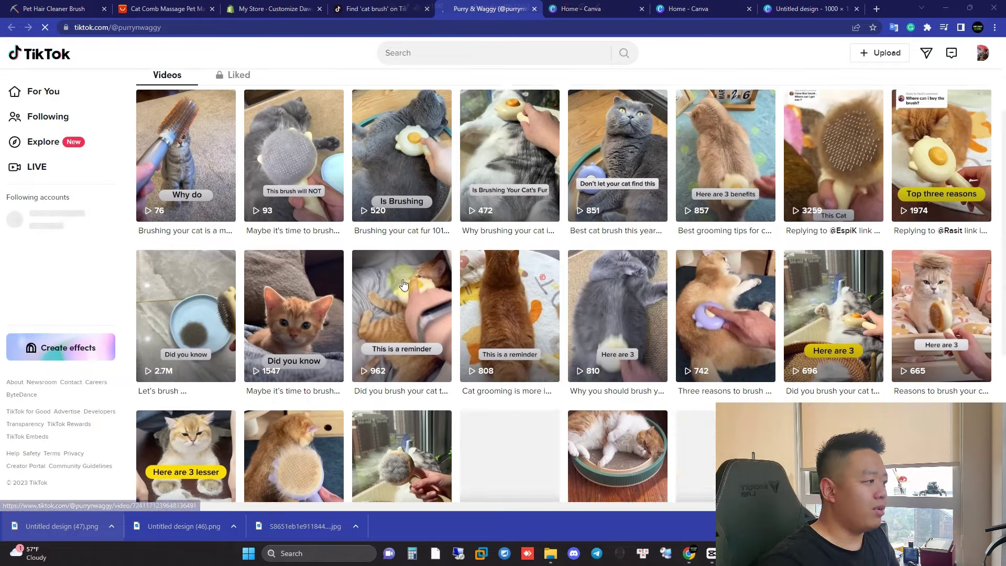
scroll(282, 262, "up", 3)
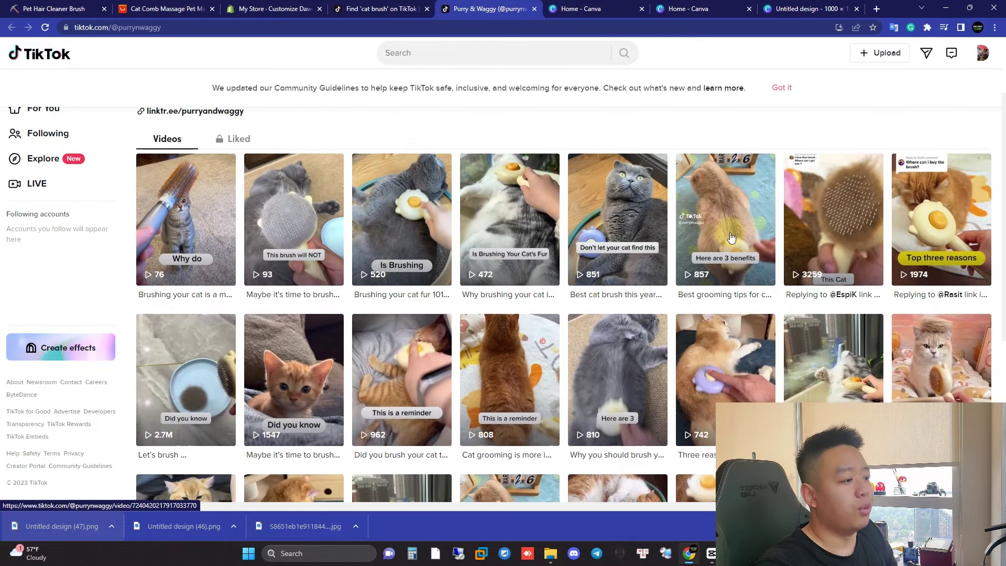
scroll(370, 290, "down", 4)
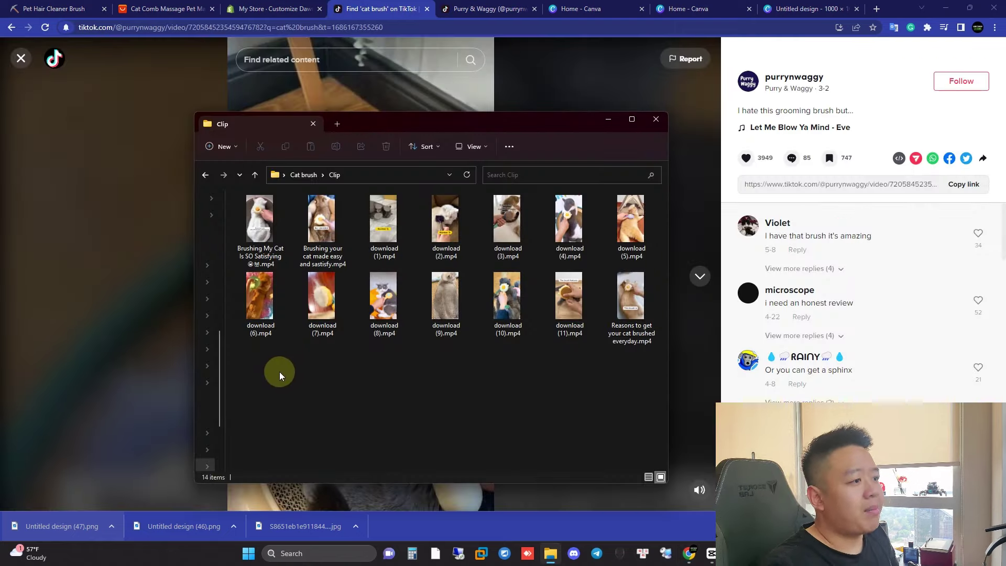
left_click_drag(261, 393, 655, 194)
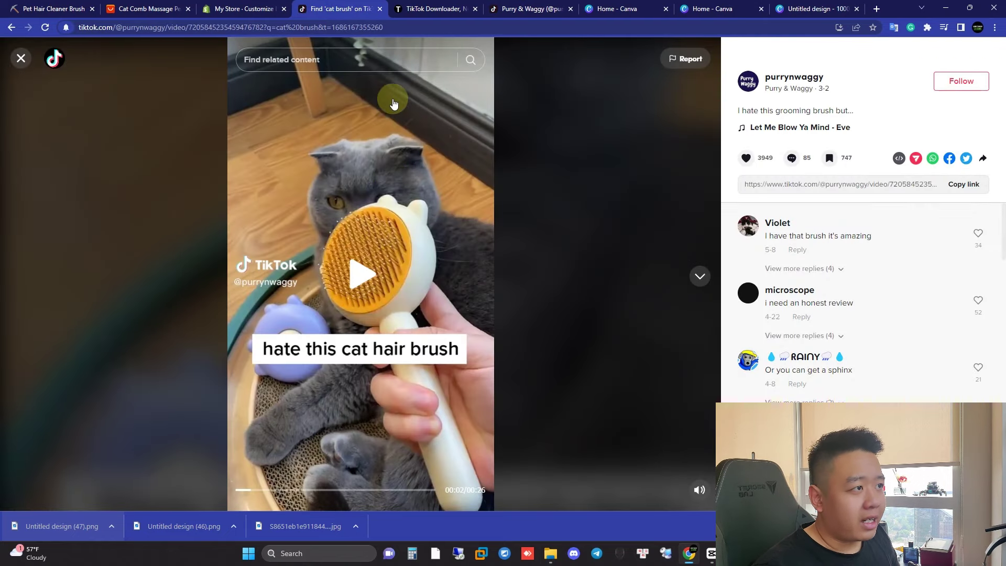
- Fetch the grooming brush video in TTDownloader using its TikTok link and open the no-watermark version
left_click(363, 28)
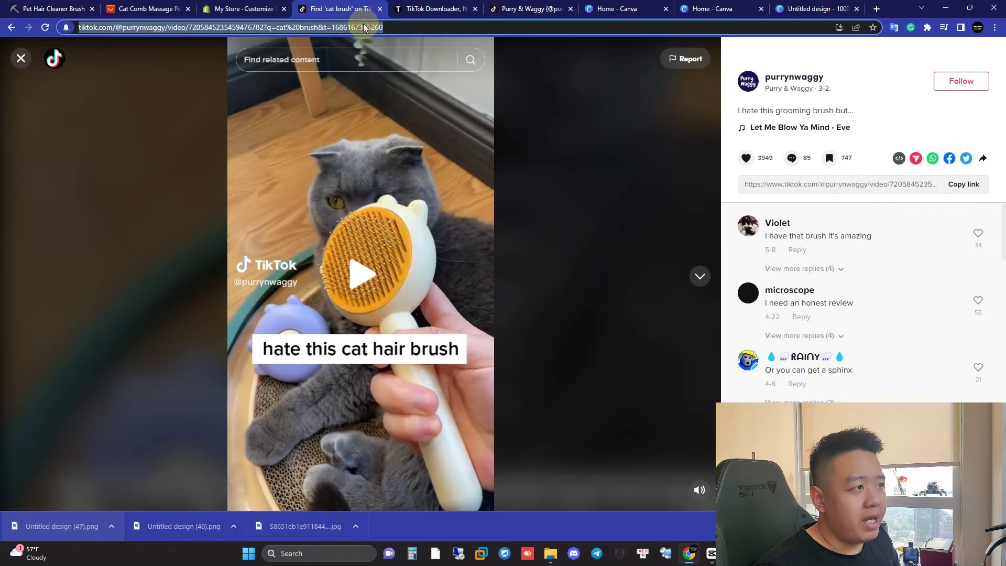
left_click(427, 7)
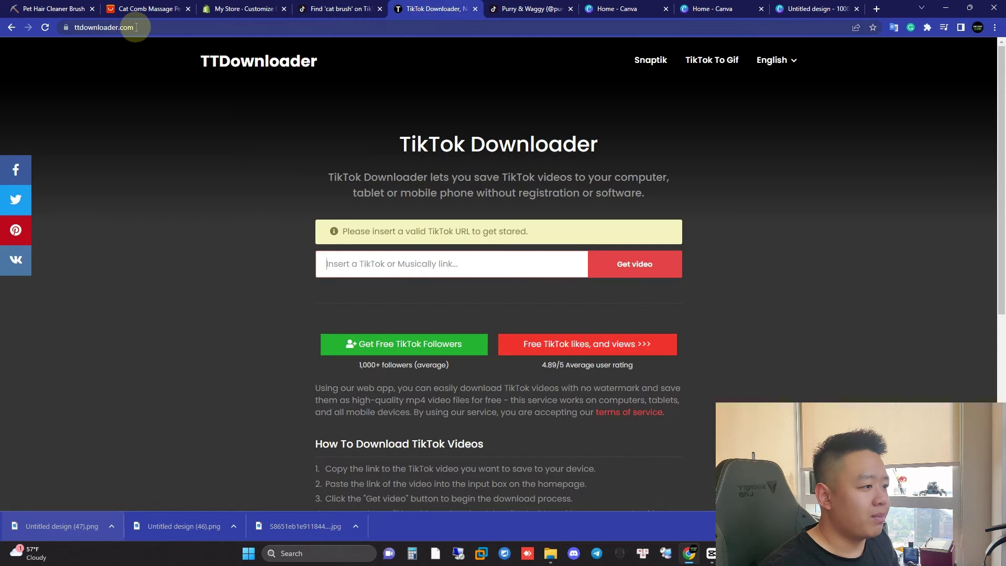
left_click(365, 269)
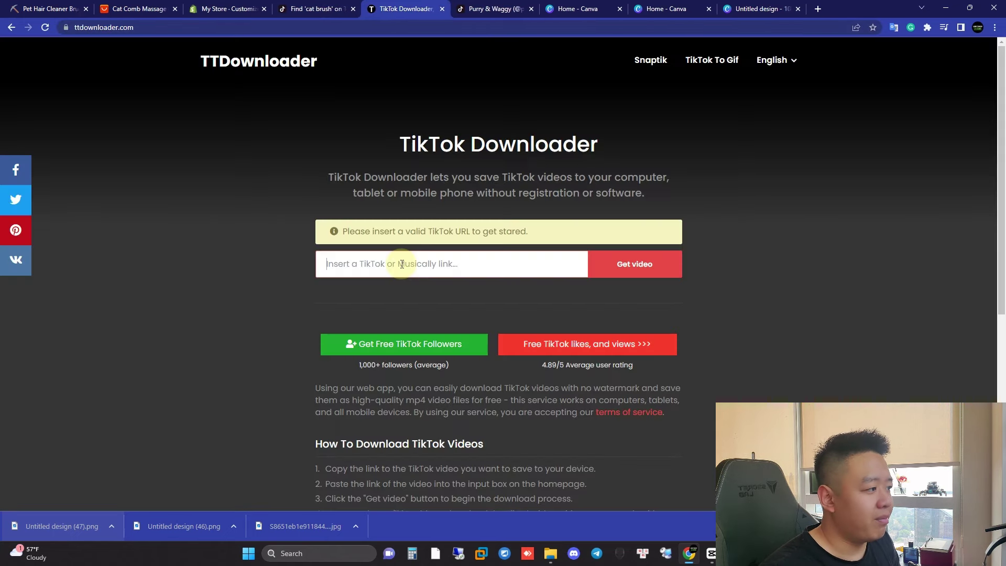
key("ctrl+v")
left_click(628, 266)
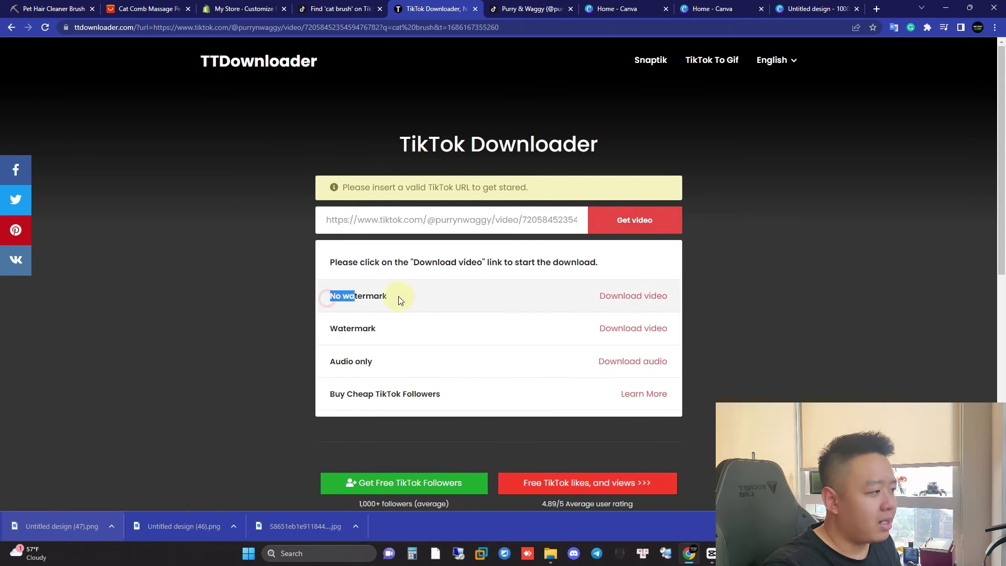
left_click_drag(398, 296, 401, 297)
left_click(630, 298)
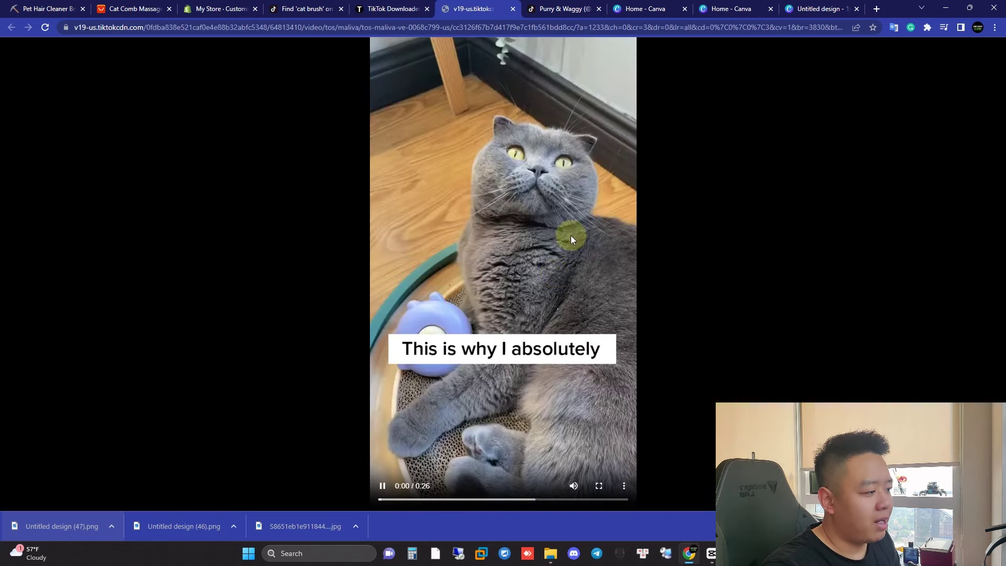
- Download the no-watermark grooming brush video as an MP4 and return to the TTDownloader page
left_click(626, 488)
left_click(567, 439)
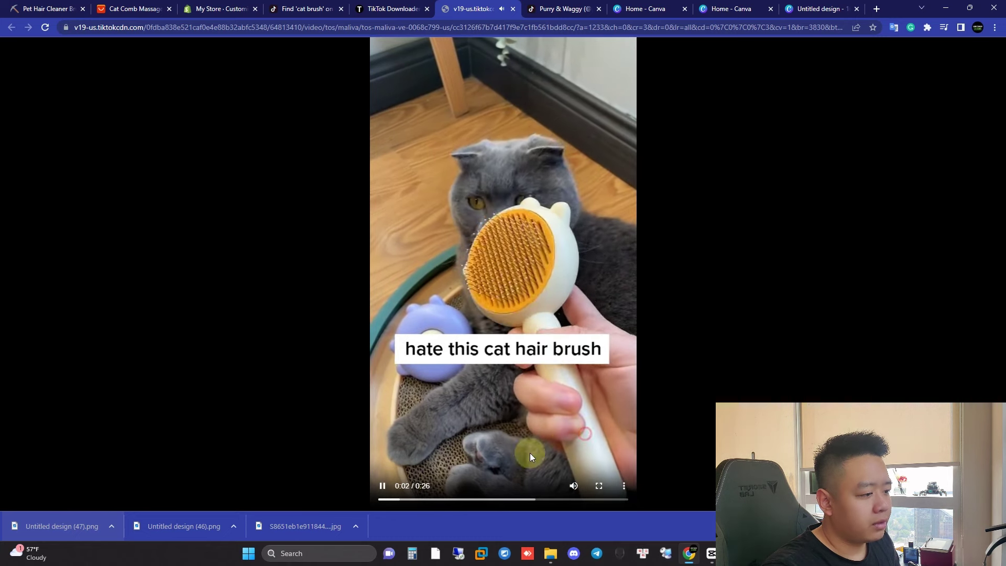
left_click(407, 221)
left_click(382, 8)
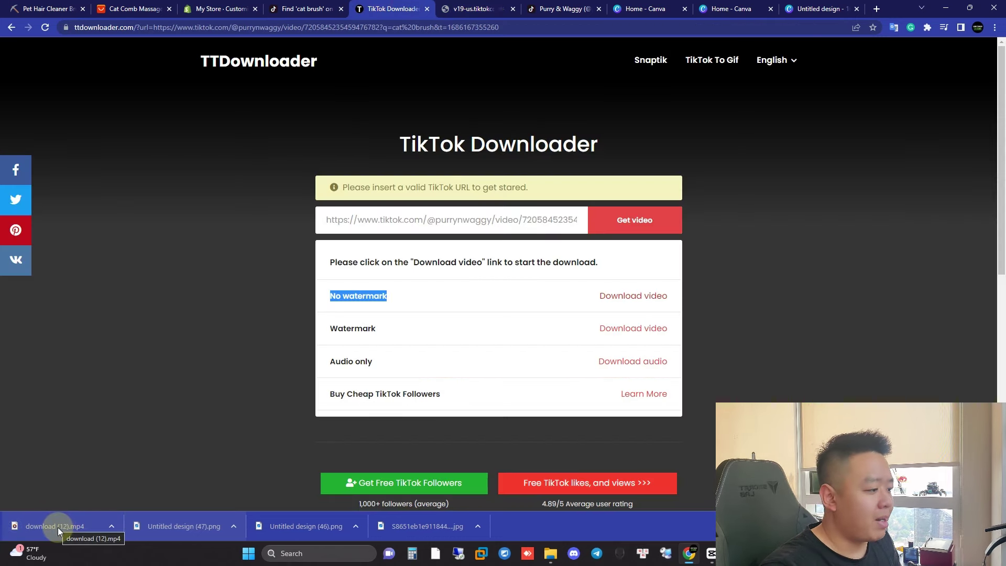
- Switch to the CapCut project with the brush video, check the Image with text section's GIF in Shopify, and return to CapCut
left_click(550, 554)
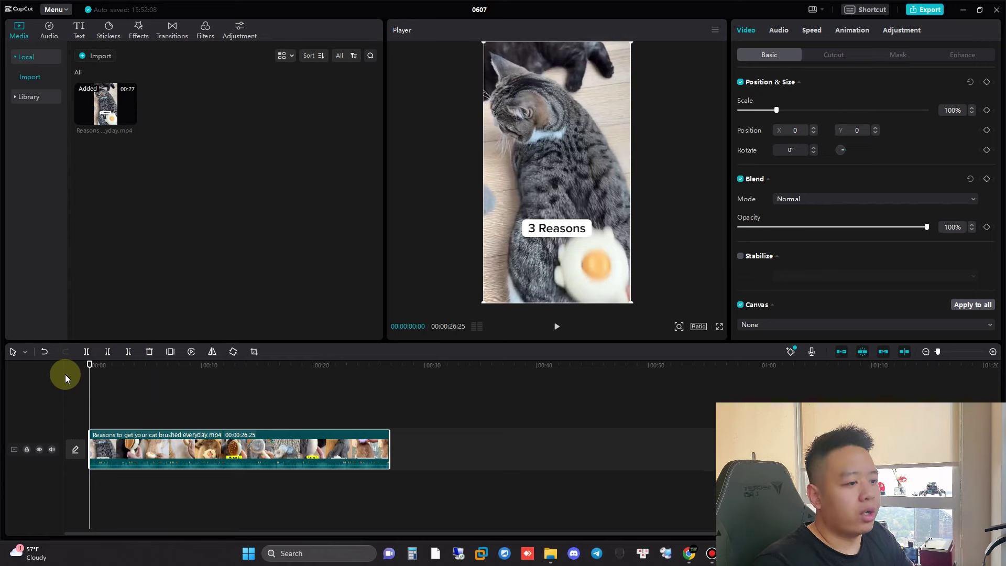
left_click(677, 530)
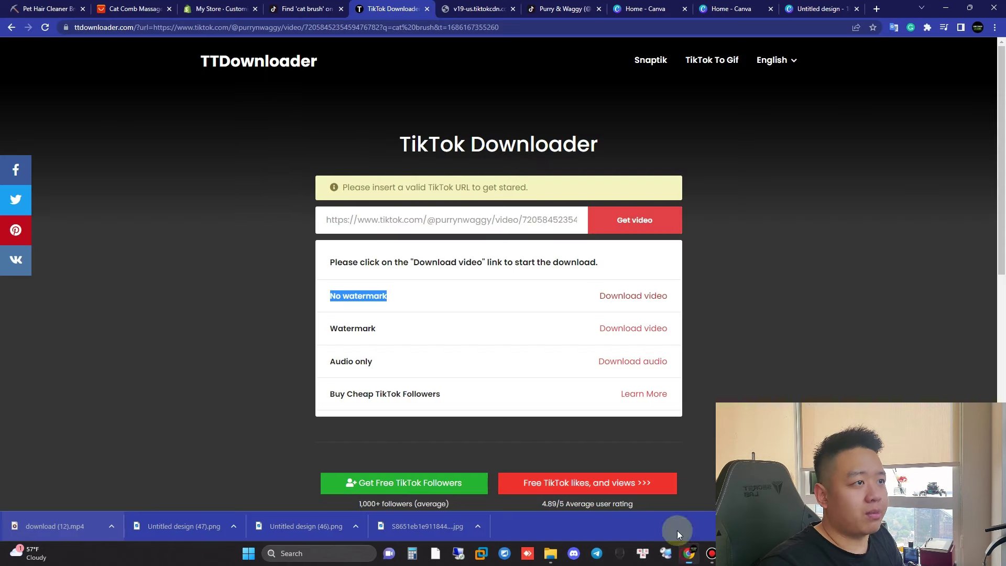
left_click(231, 8)
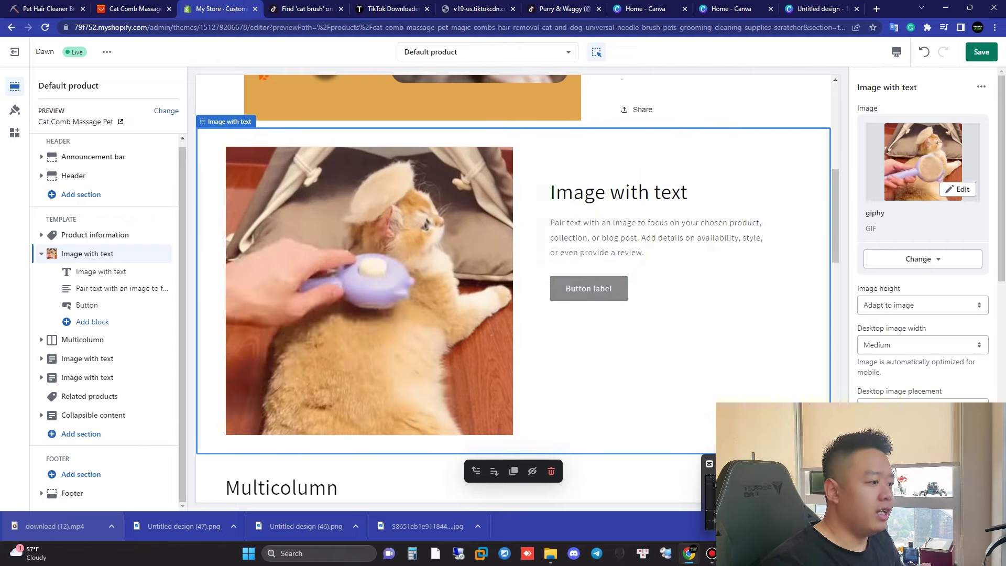
key("alt+Tab")
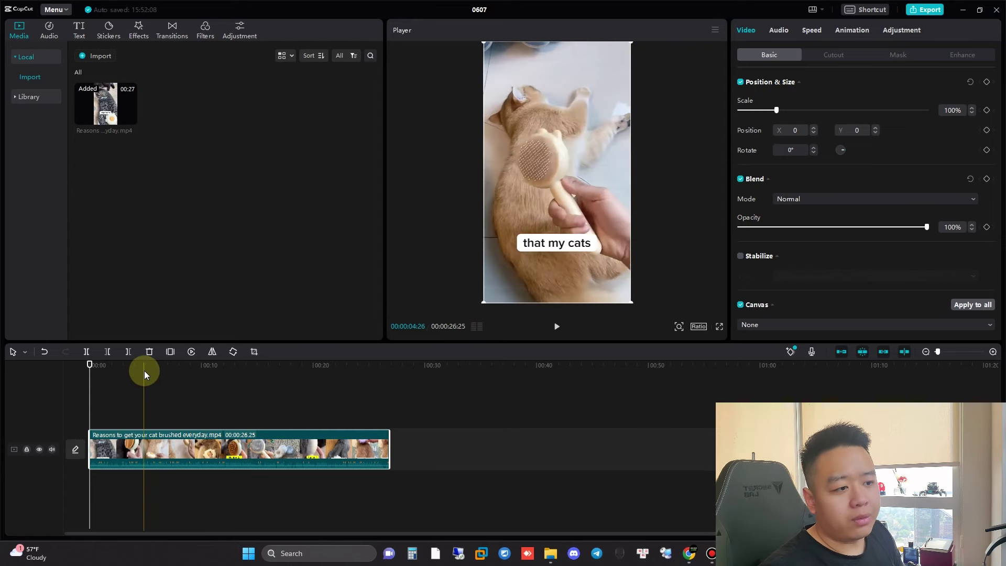
- Crop the cat brushing clip to a 1:1 square above the caption text and set the project's aspect ratio to 1:1
left_click(254, 352)
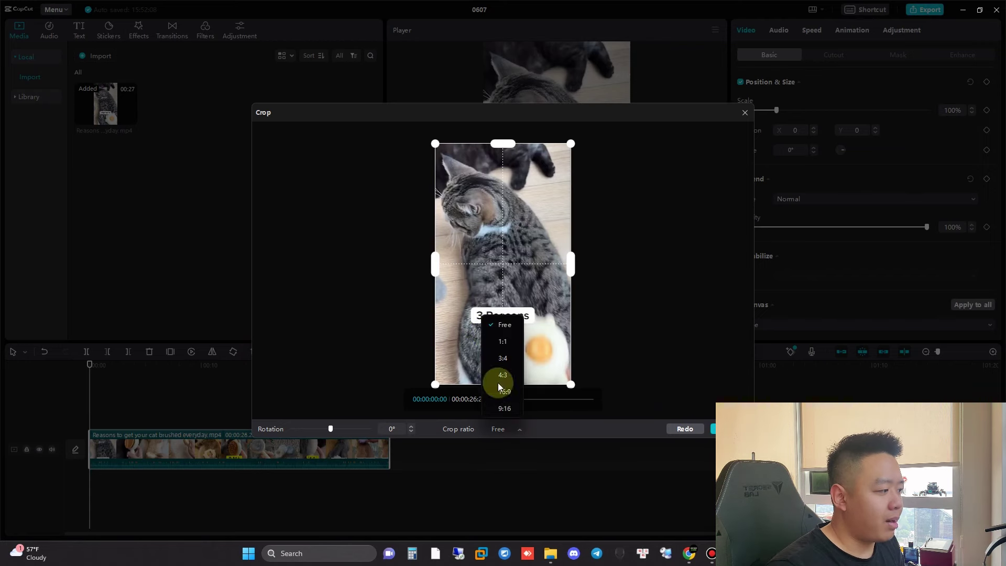
left_click(725, 429)
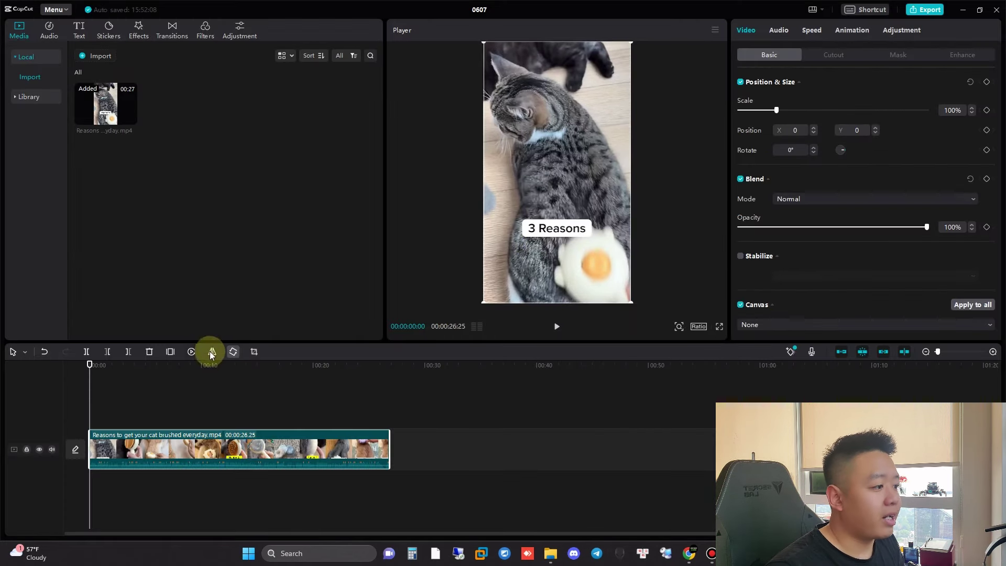
left_click(254, 352)
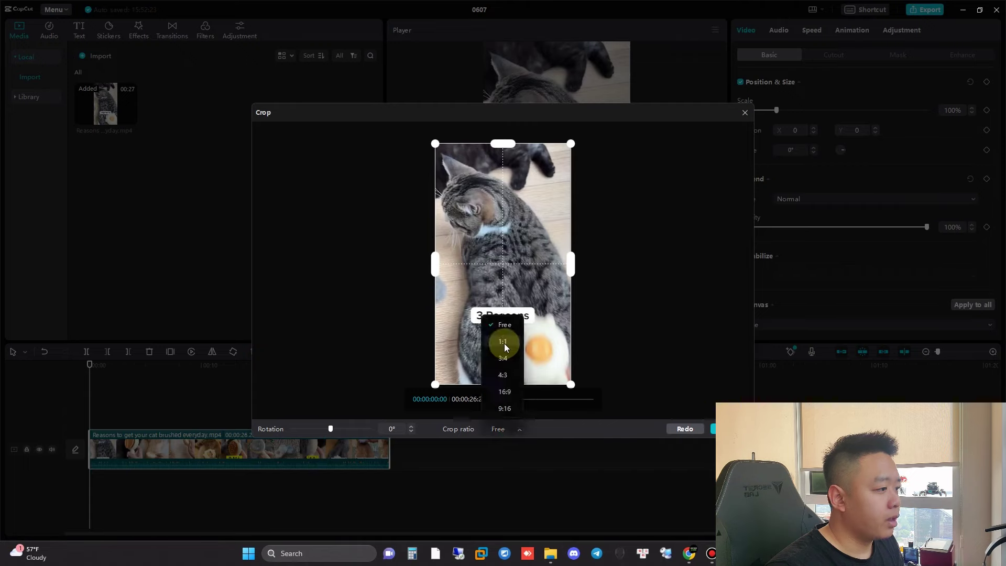
left_click(503, 342)
left_click_drag(503, 256, 502, 258)
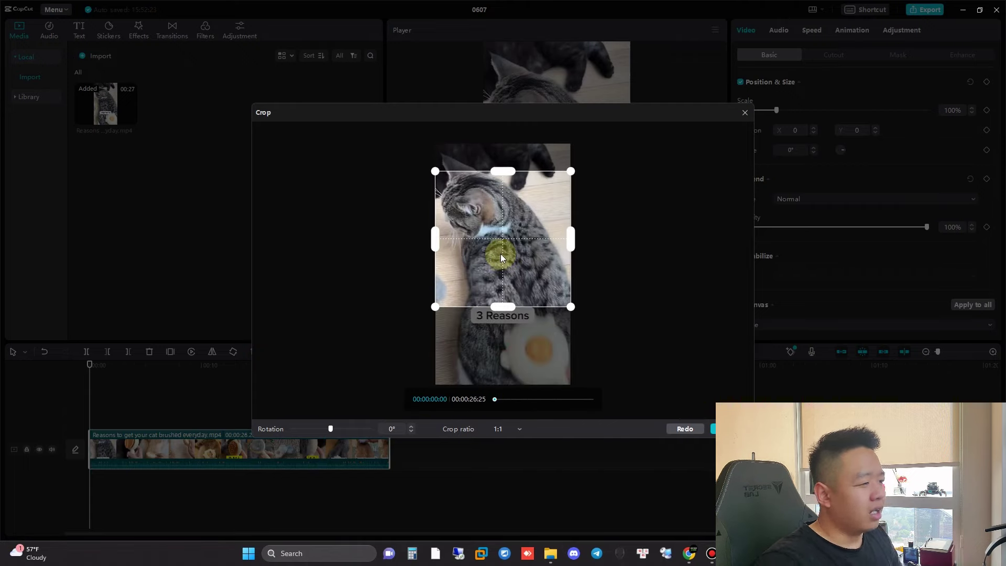
left_click_drag(503, 307, 505, 312)
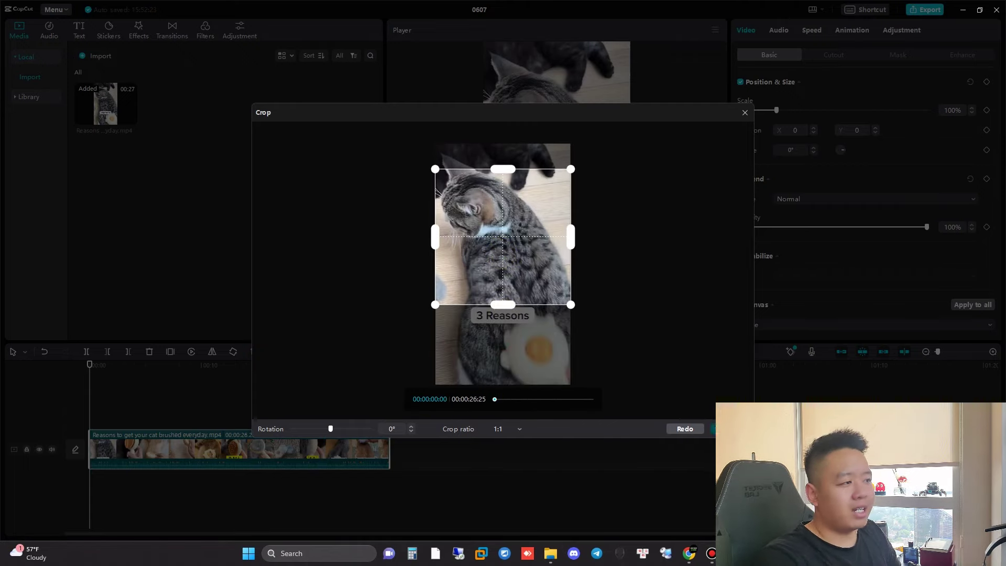
left_click(731, 428)
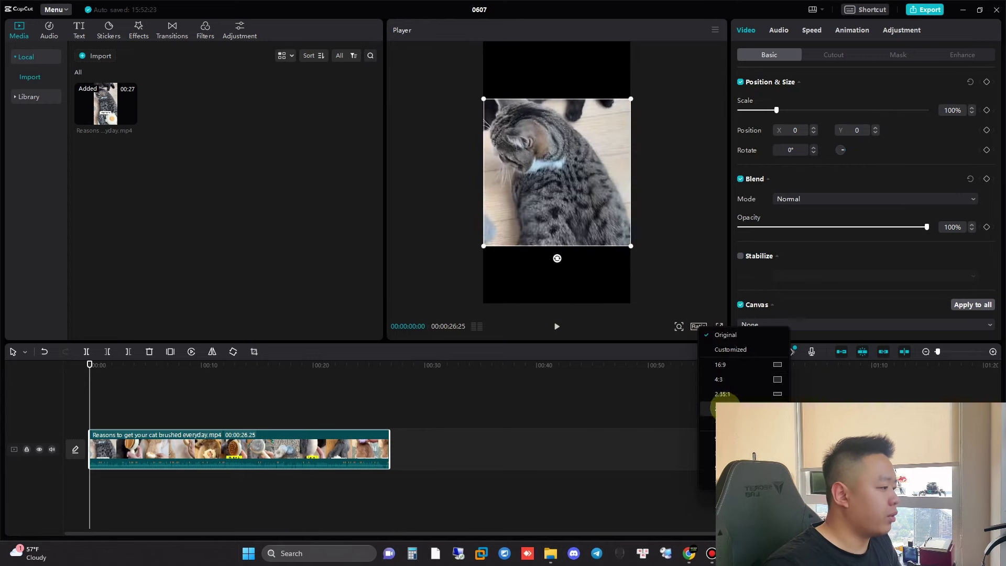
left_click(713, 482)
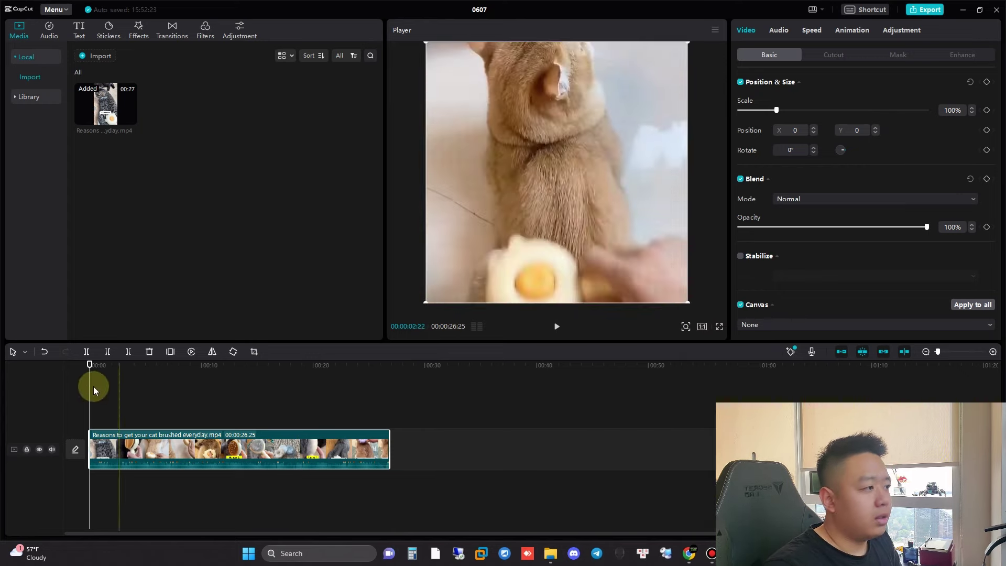
- Cut away the clip's opening up to 00:00:01:23 and everything past 00:00:03:14 of the remaining footage
mouse_move(100, 370)
left_mouse_down()
mouse_move(133, 371)
mouse_move(104, 375)
mouse_move(115, 380)
mouse_move(109, 369)
left_mouse_up()
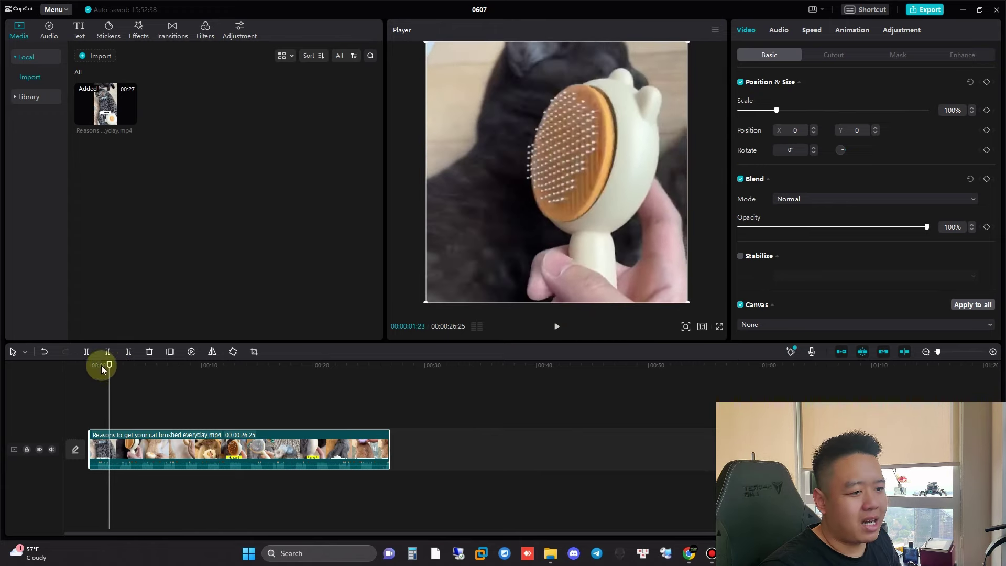
left_click(87, 352)
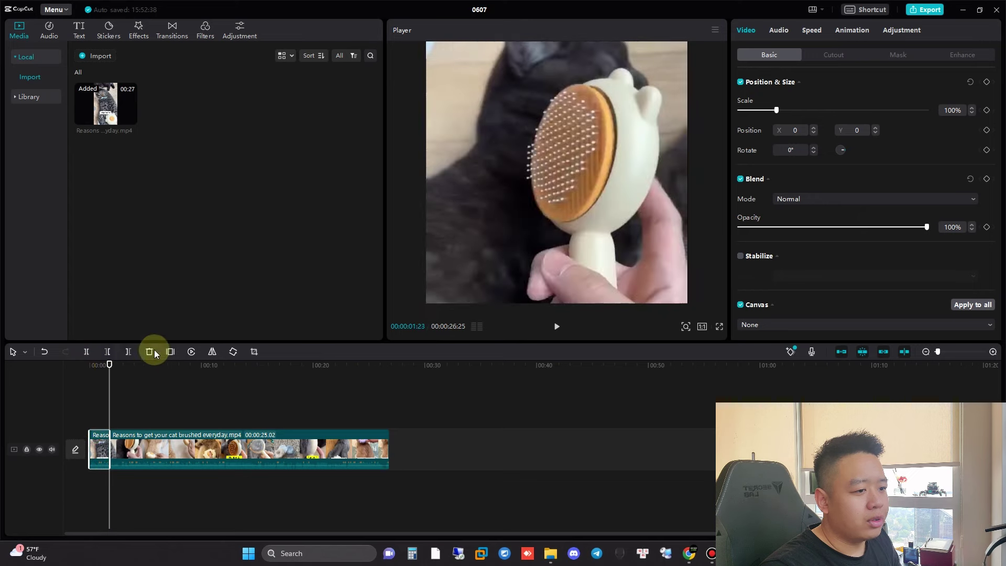
left_click(149, 353)
left_click_drag(110, 362, 129, 388)
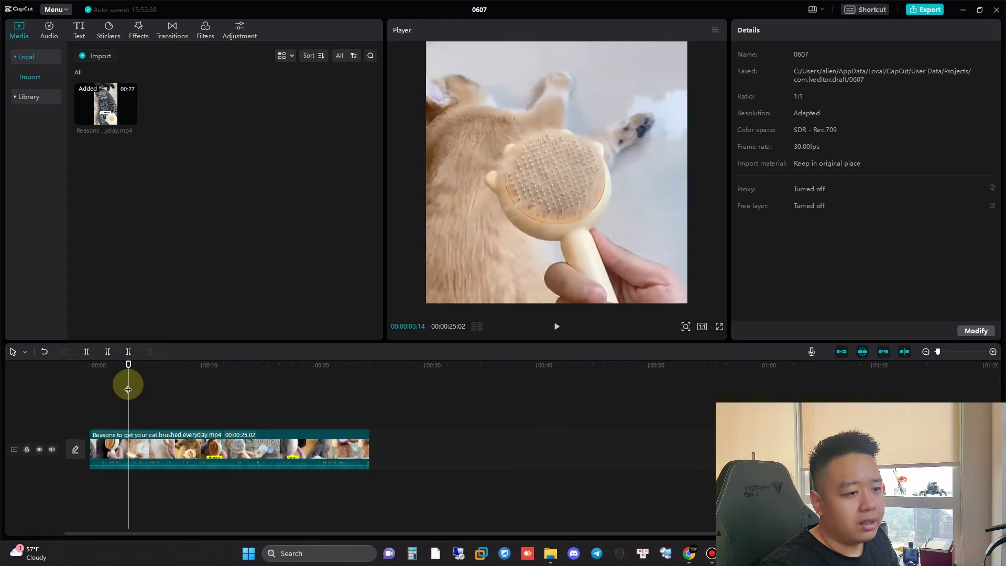
left_click(87, 352)
left_click(149, 351)
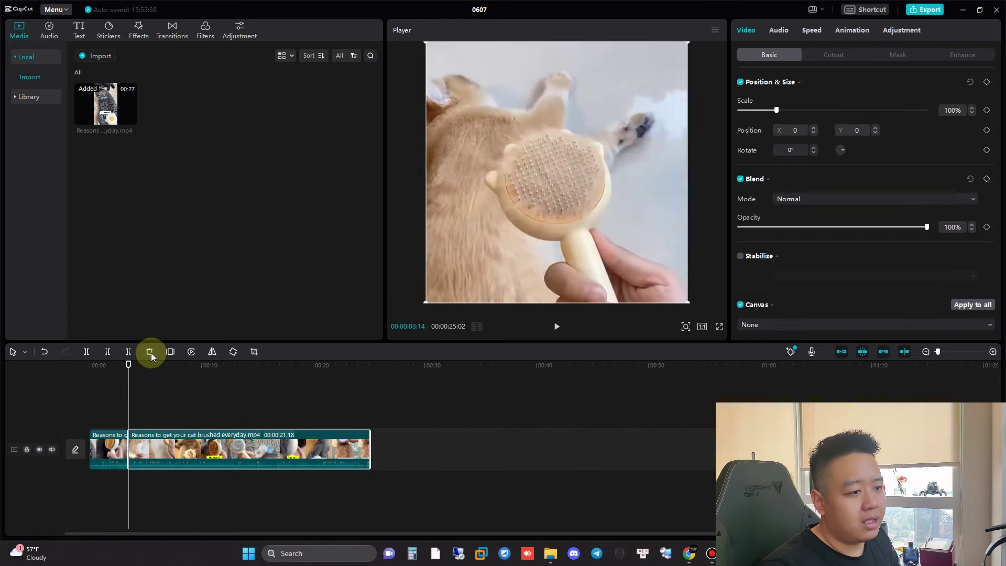
left_click(116, 449)
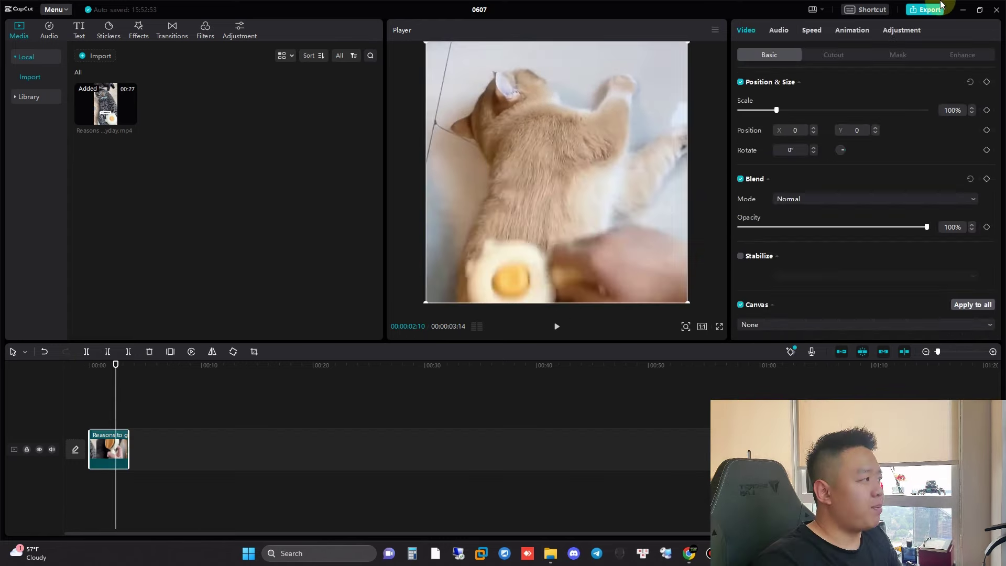
- Export the trimmed clip as a 1080P mp4 titled "1-1 short gif" and close the export dialog
left_click(927, 10)
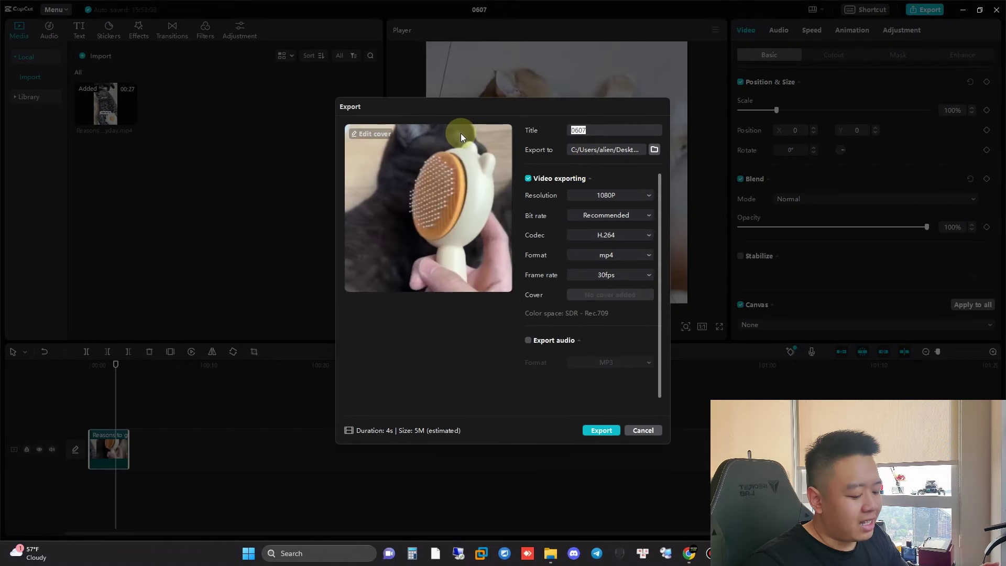
type("1-1")
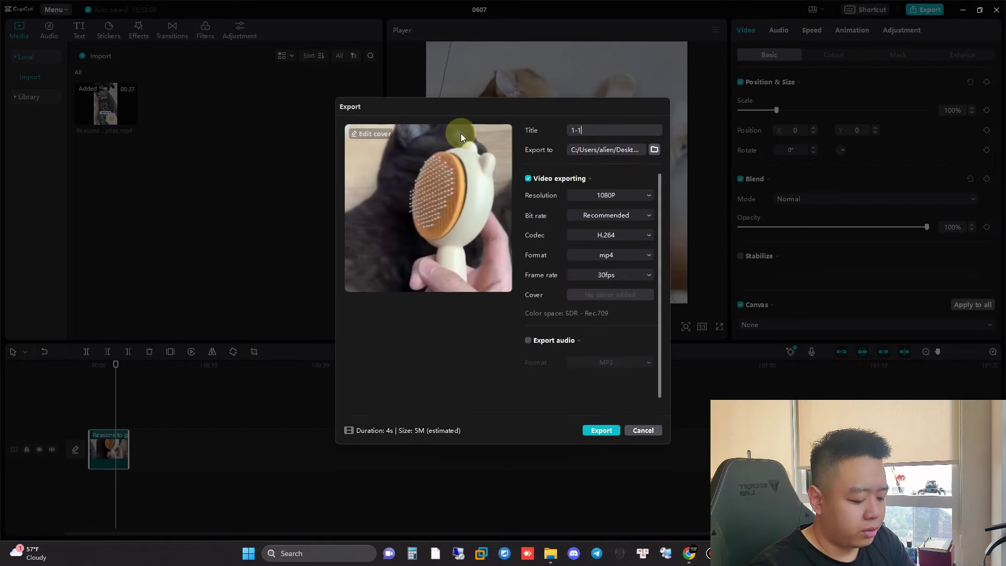
type(" short gif")
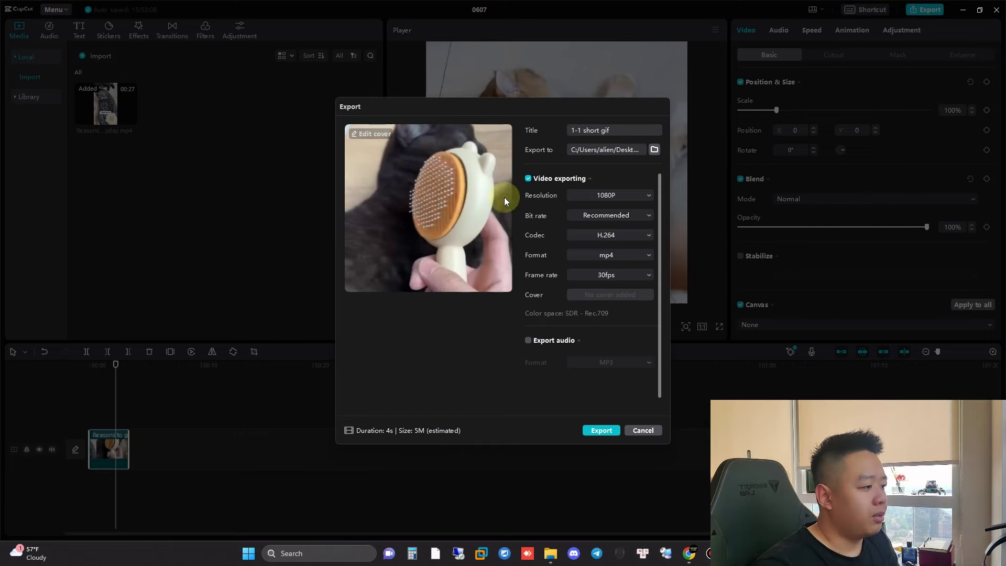
left_click(602, 431)
left_click(642, 384)
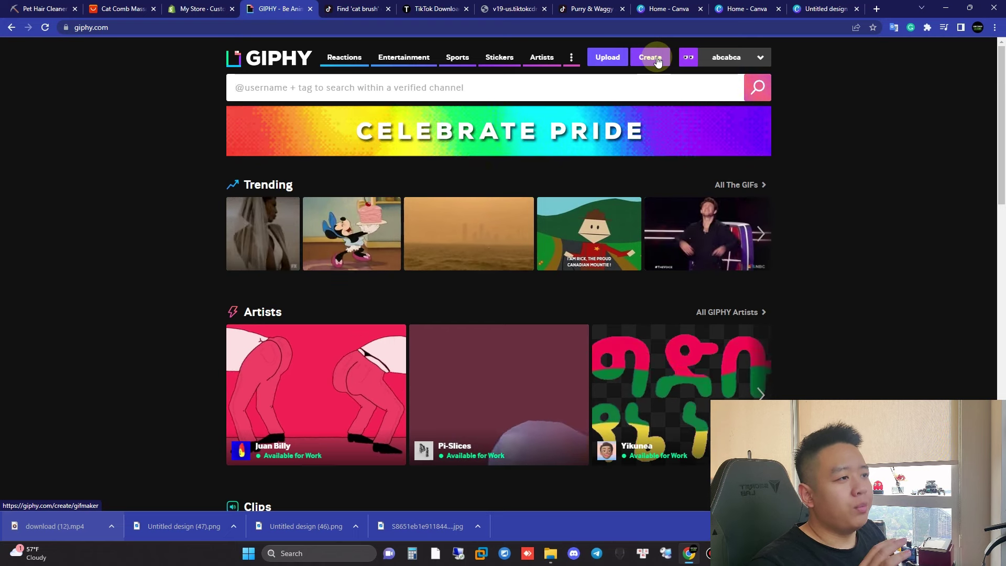
- Create a GIF from the exported square clip in GIPHY's GIF Maker at full length and upload it to GIPHY
left_click(657, 60)
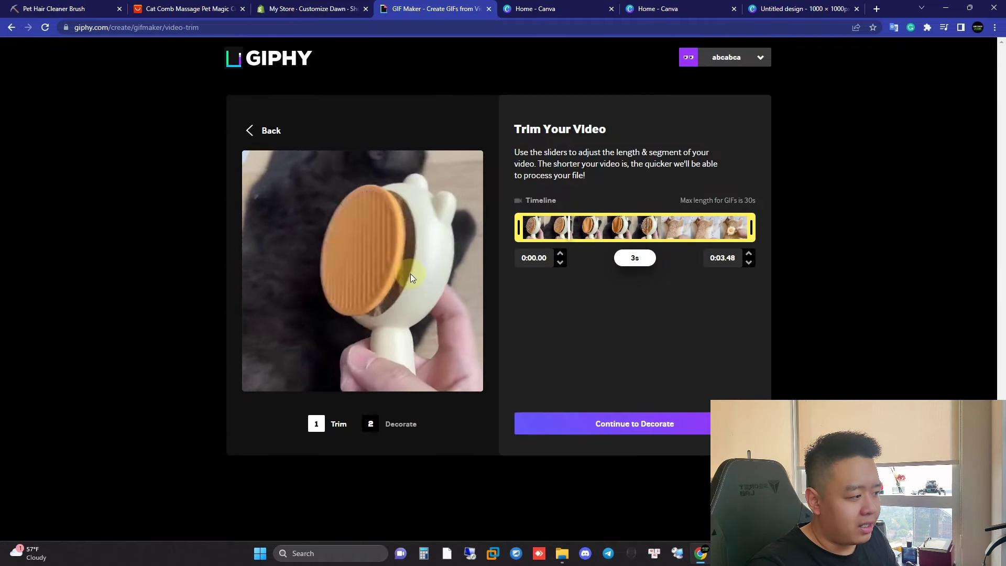
left_click(579, 422)
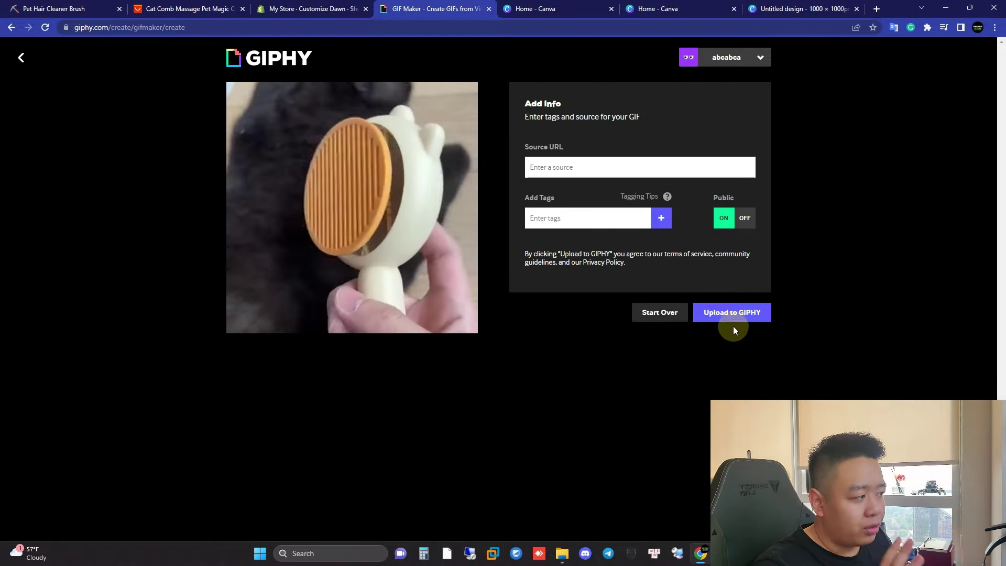
left_click(731, 313)
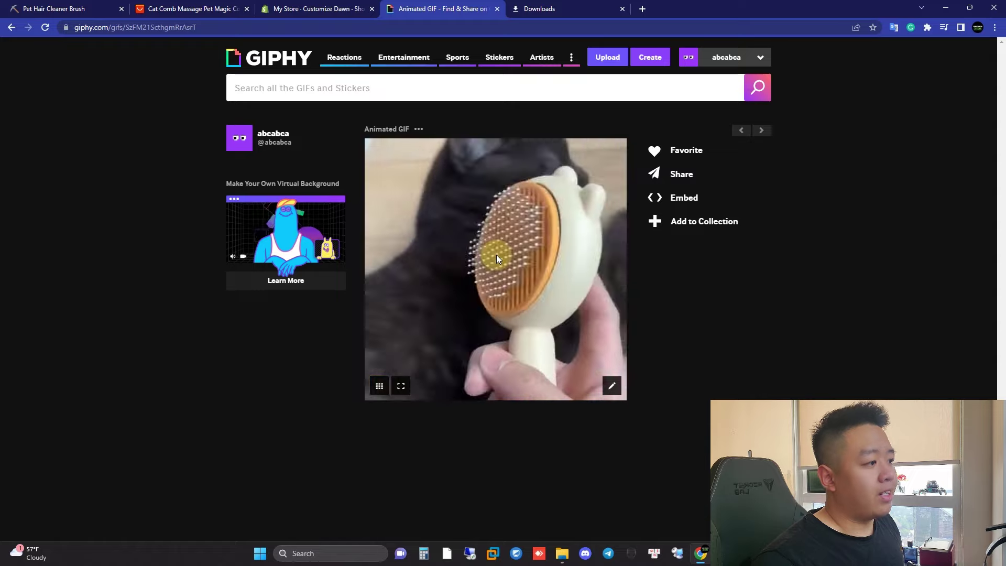
- Save the GIPHY animation as giphy (1).gif in the Cat brush gif folder and open that folder
right_click(503, 243)
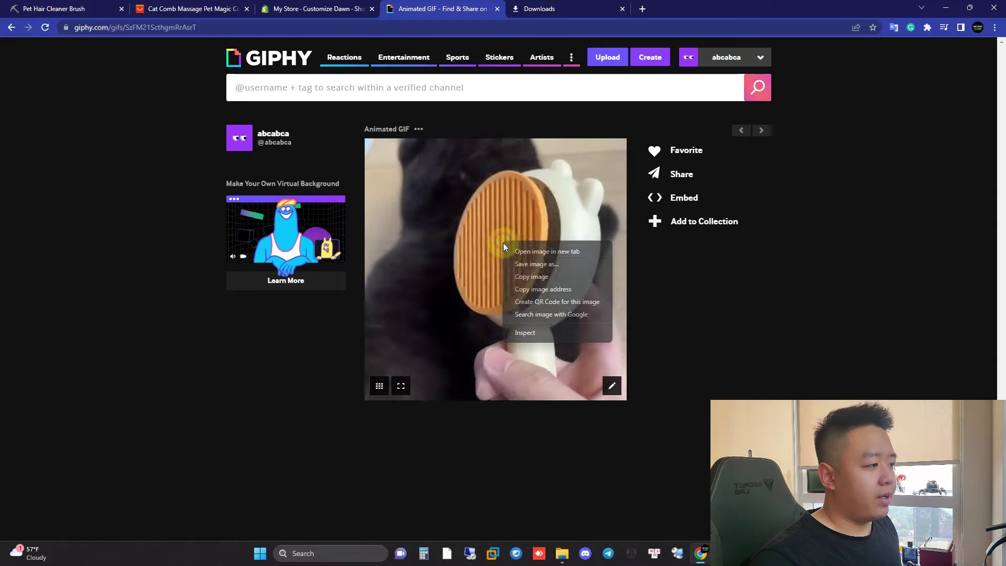
left_click(511, 266)
left_click(423, 265)
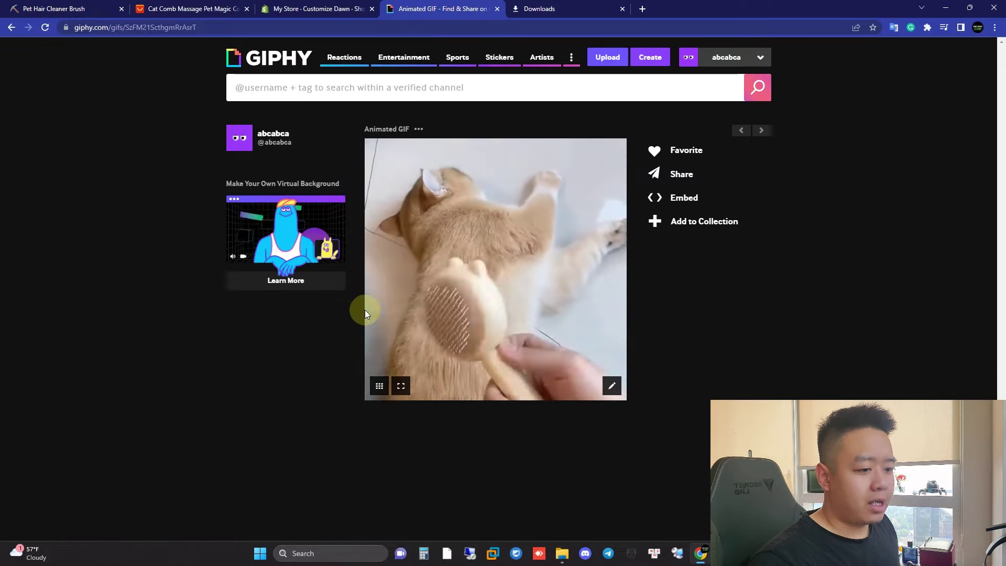
left_click(562, 554)
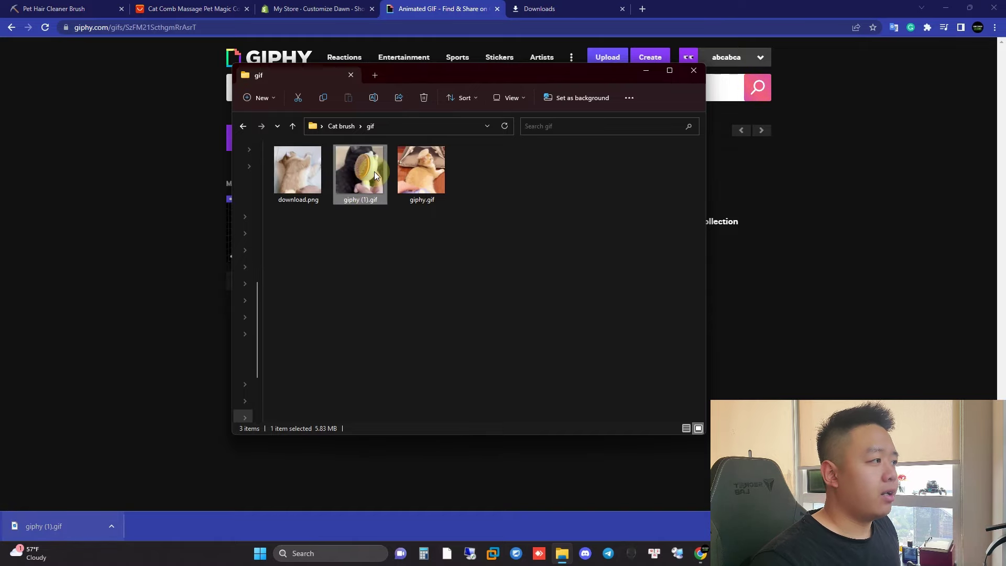
- Switch to the Shopify theme editor and replace the image of the Image with text section below Multicolumn with giphy (1).gif
left_click(310, 9)
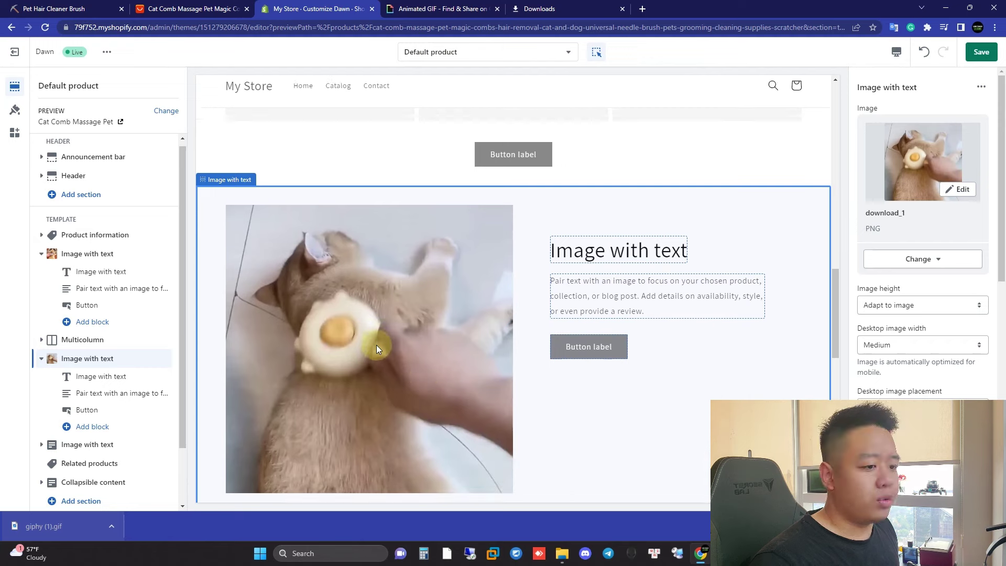
scroll(376, 344, "down", 2)
left_click_drag(154, 454, 463, 287)
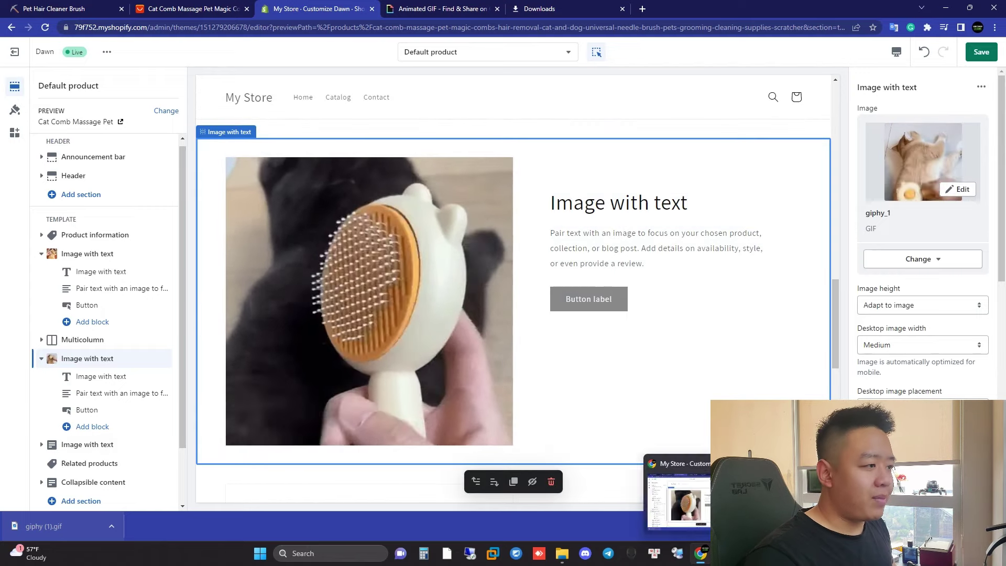
- Read the selling points in the Note cat brush Word document and review the Image with text and Multicolumn sections in the Shopify preview
left_click(654, 553)
left_click_drag(544, 282, 318, 171)
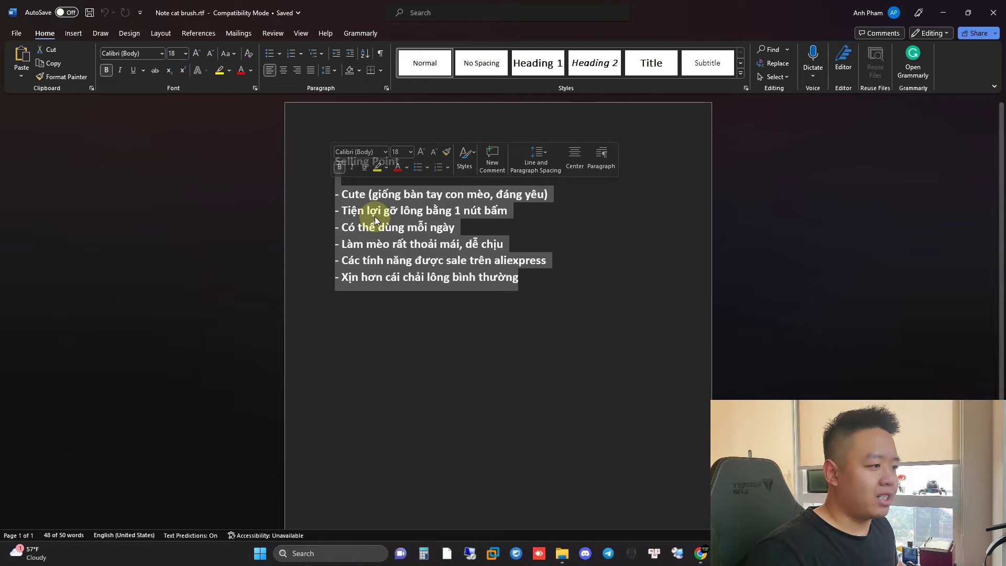
left_click_drag(541, 285, 438, 241)
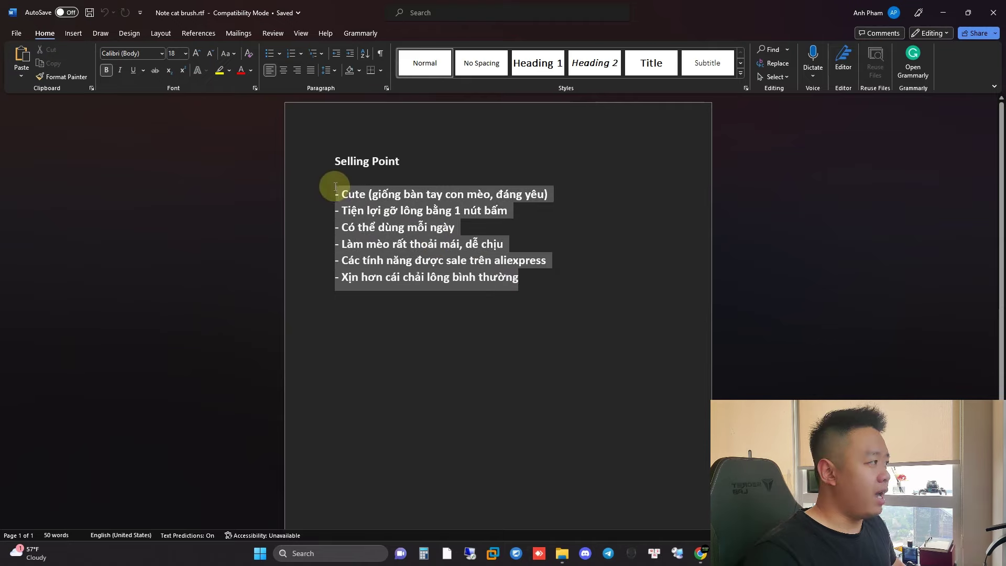
left_click(944, 13)
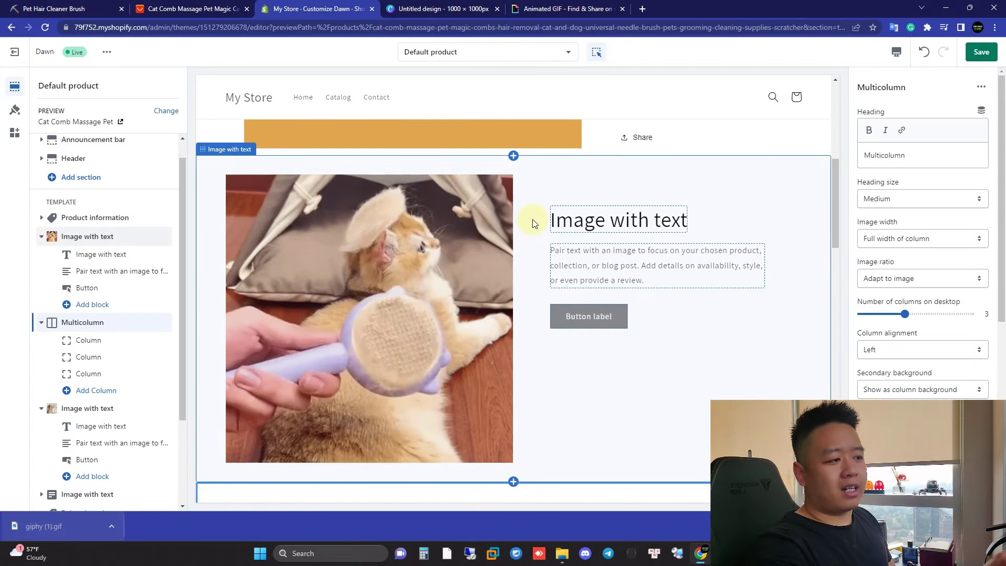
scroll(532, 223, "down", 7)
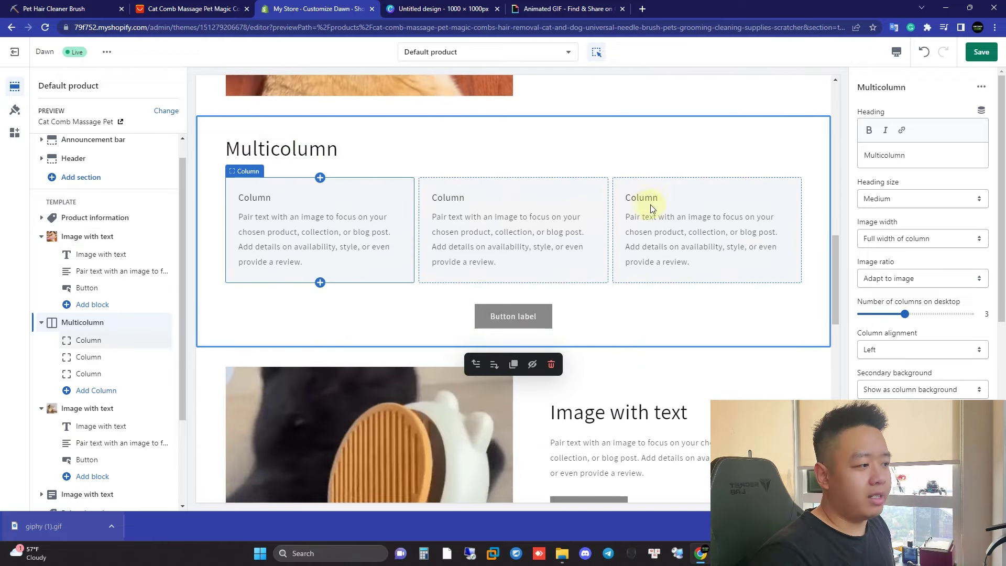
scroll(650, 206, "down", 3)
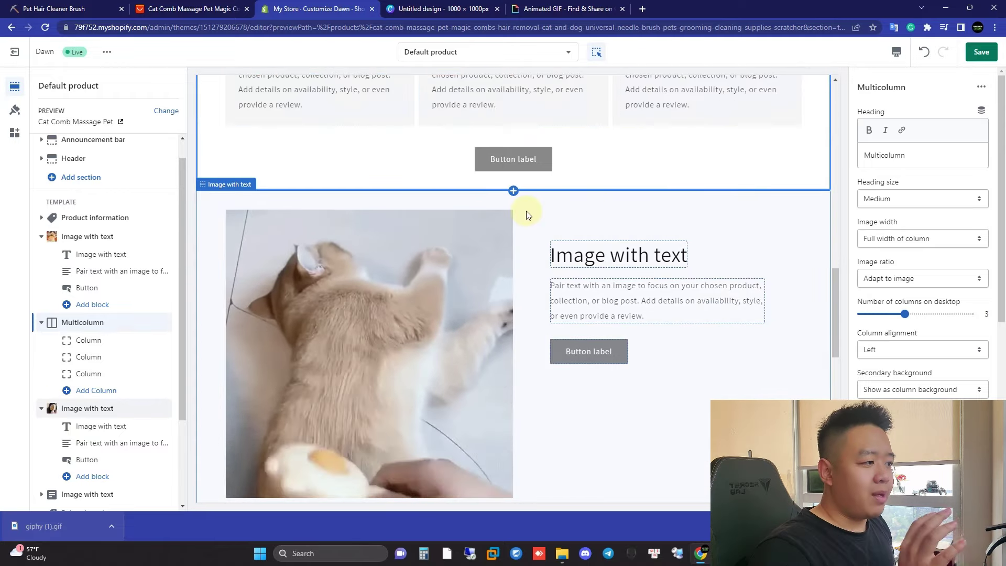
- Reread the list of selling points in the Note cat brush Word document, returning to the Shopify theme editor when done
scroll(618, 287, "down", 2)
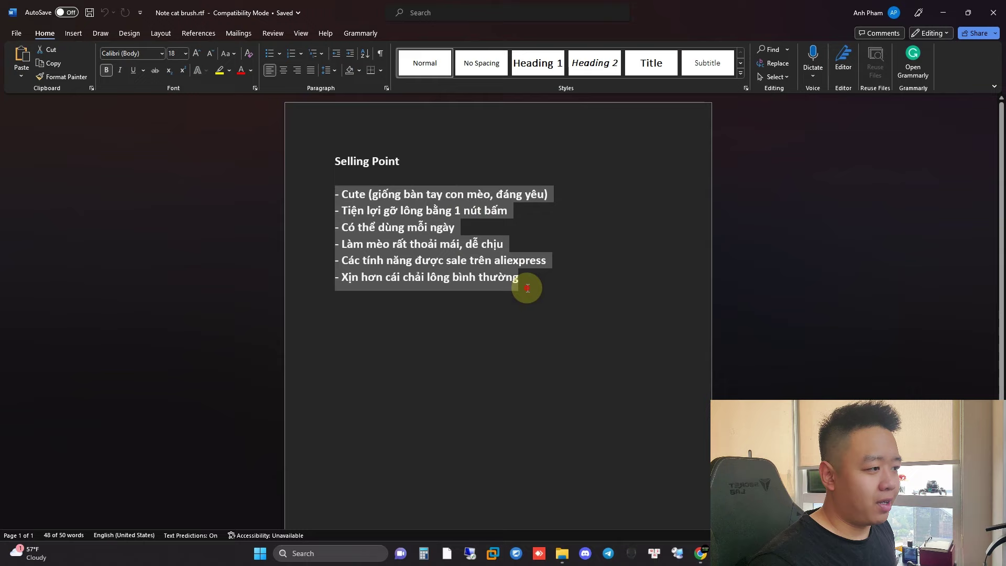
left_click(544, 283)
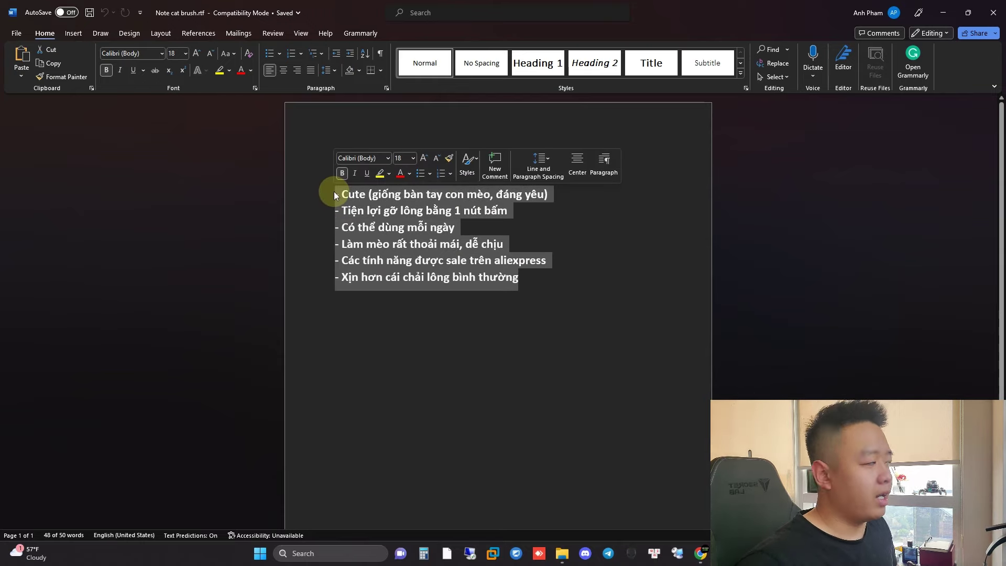
left_click(938, 11)
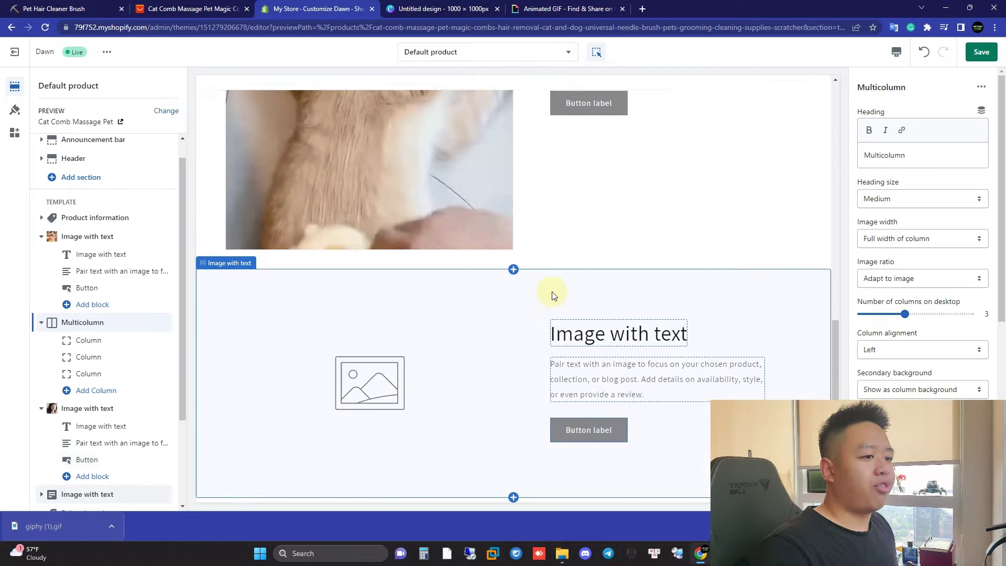
- Collapse the Multicolumn section and the two expanded Image with text sections in the template outline, and review the Image with text sections in the preview
left_click(41, 322)
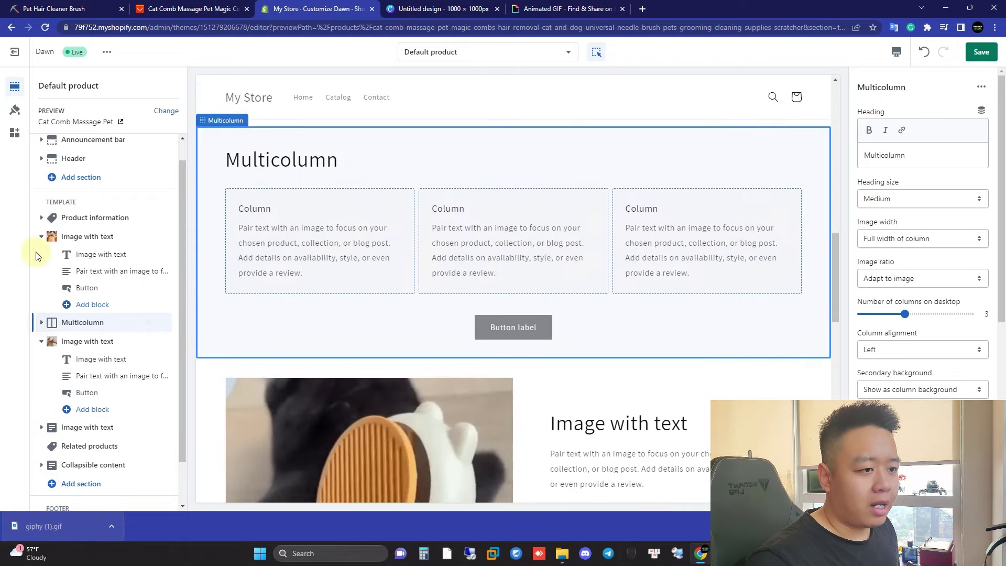
left_click(42, 236)
left_click(41, 296)
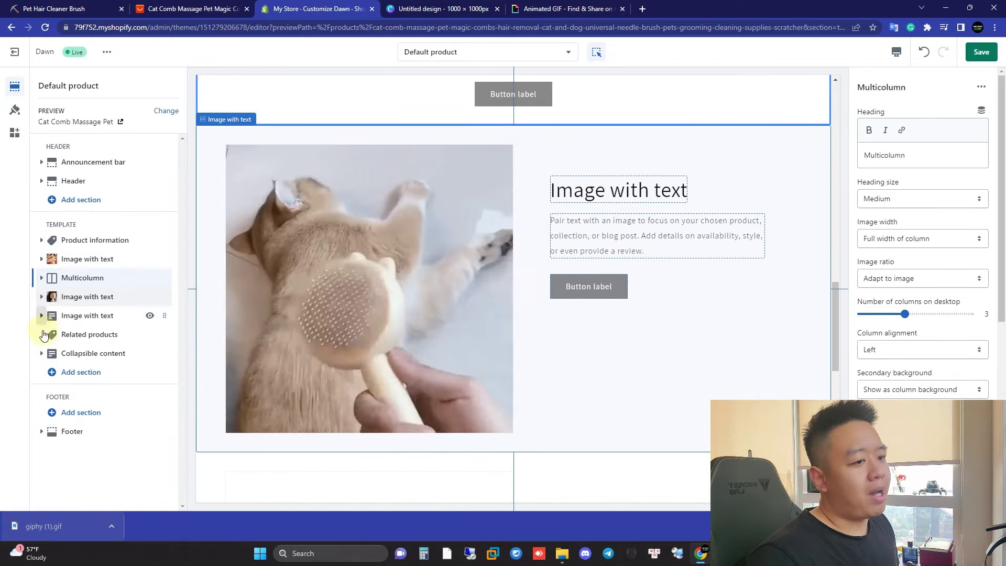
scroll(541, 311, "down", 3)
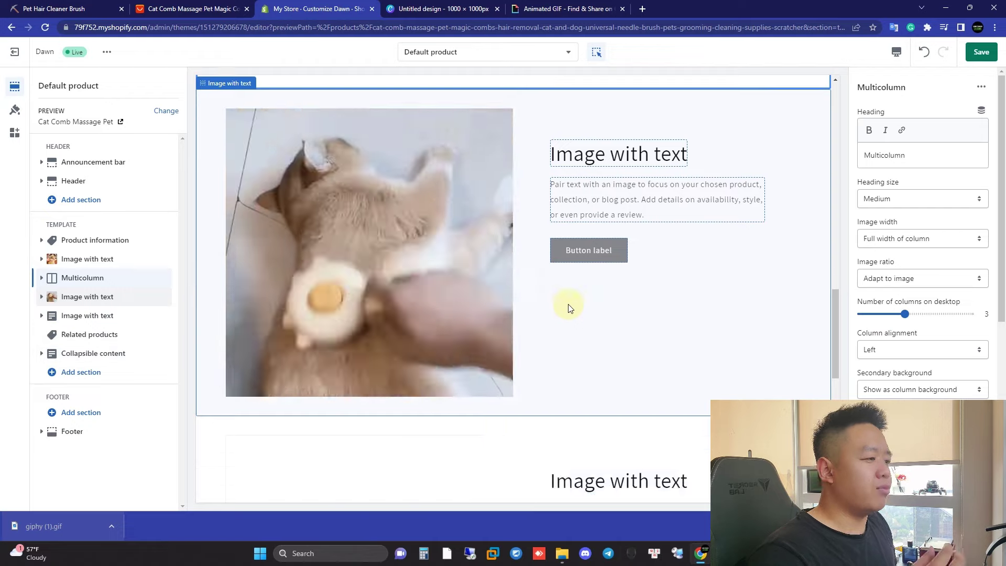
scroll(528, 266, "up", 1)
scroll(527, 266, "up", 3)
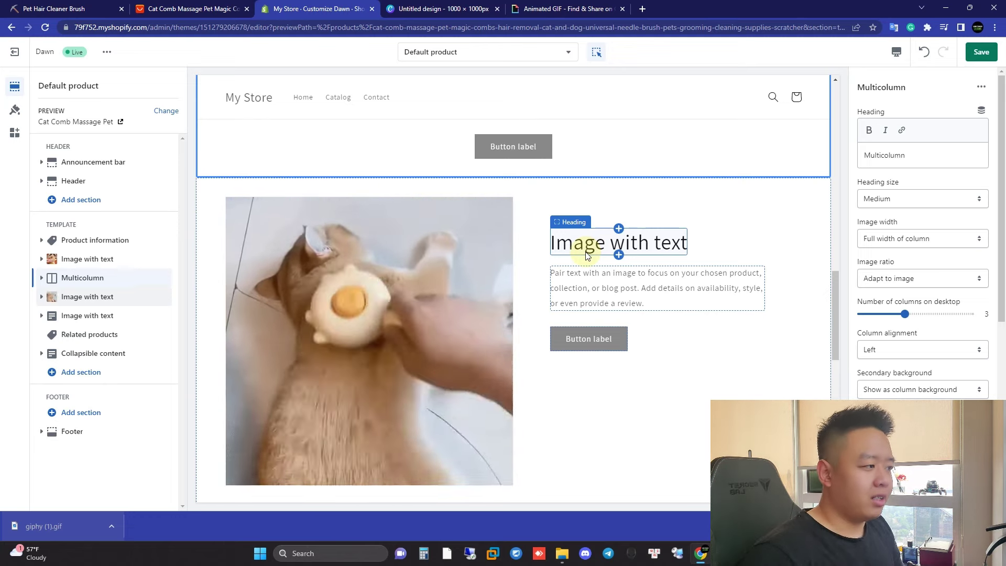
scroll(587, 255, "down", 3)
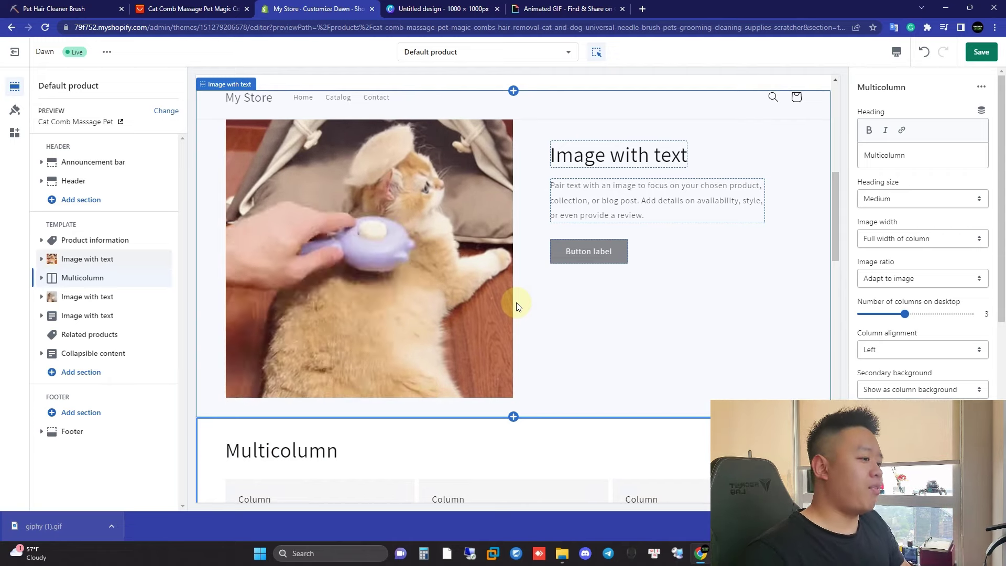
- Switch to the blank Canva design, open CAT COMPARE.png from the Cat brush image folder, and examine its comparison table alongside the Word selling points
left_click(451, 9)
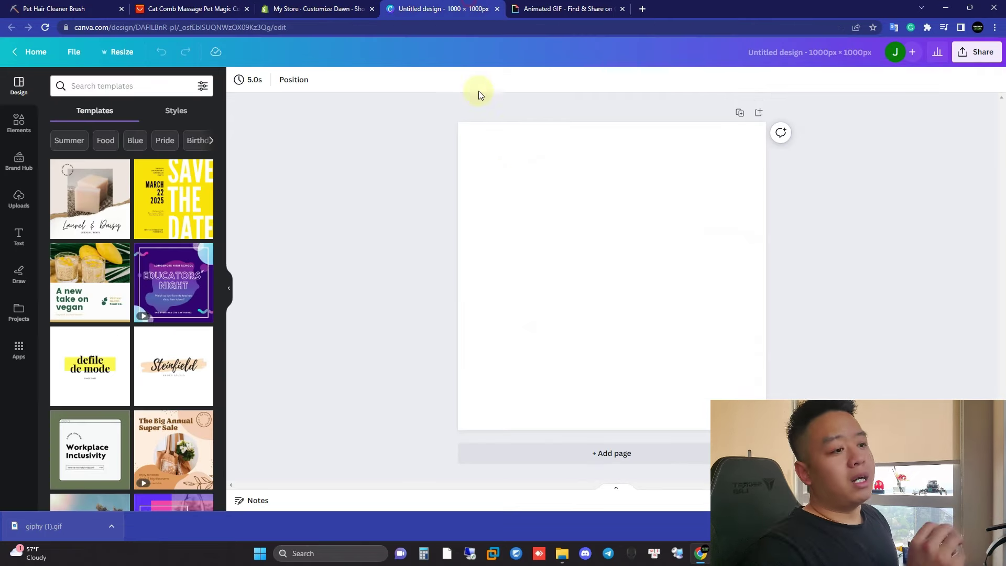
left_click(562, 553)
double_click(332, 190)
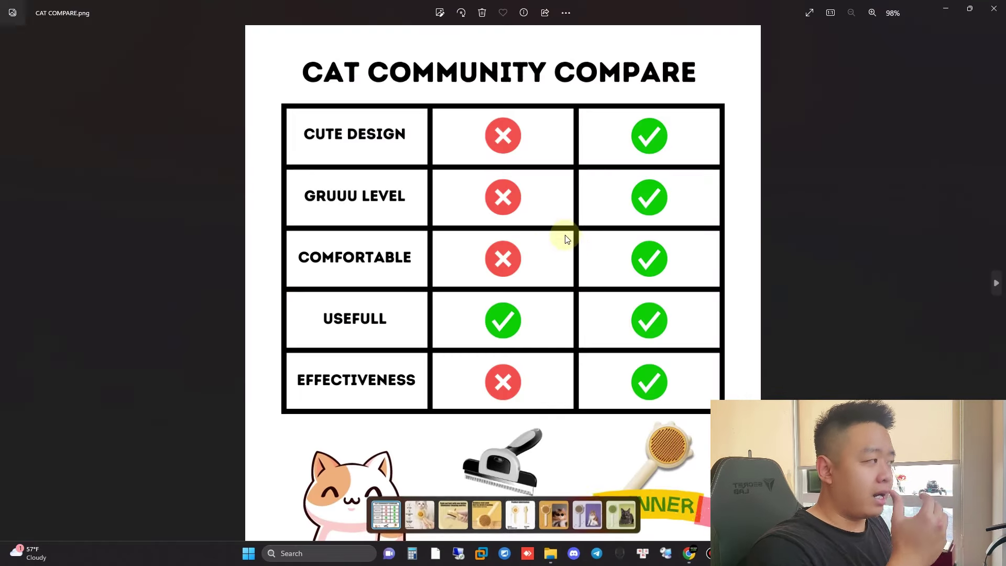
left_click(992, 9)
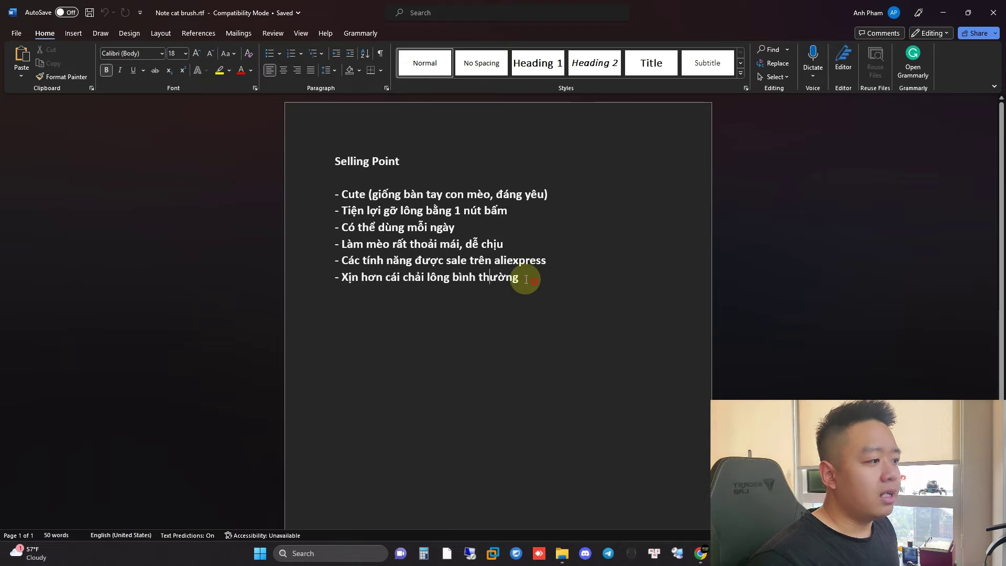
left_click(944, 13)
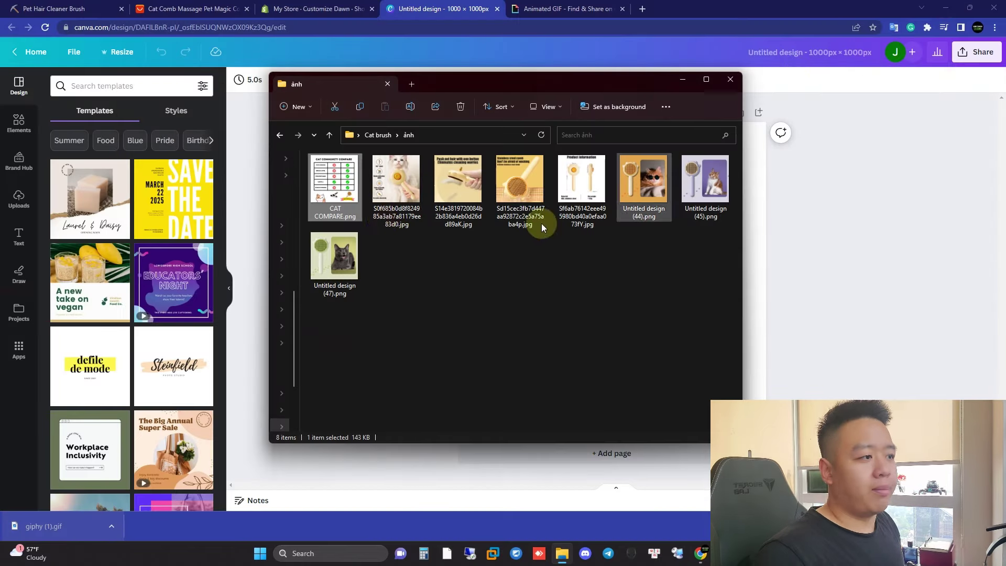
double_click(360, 186)
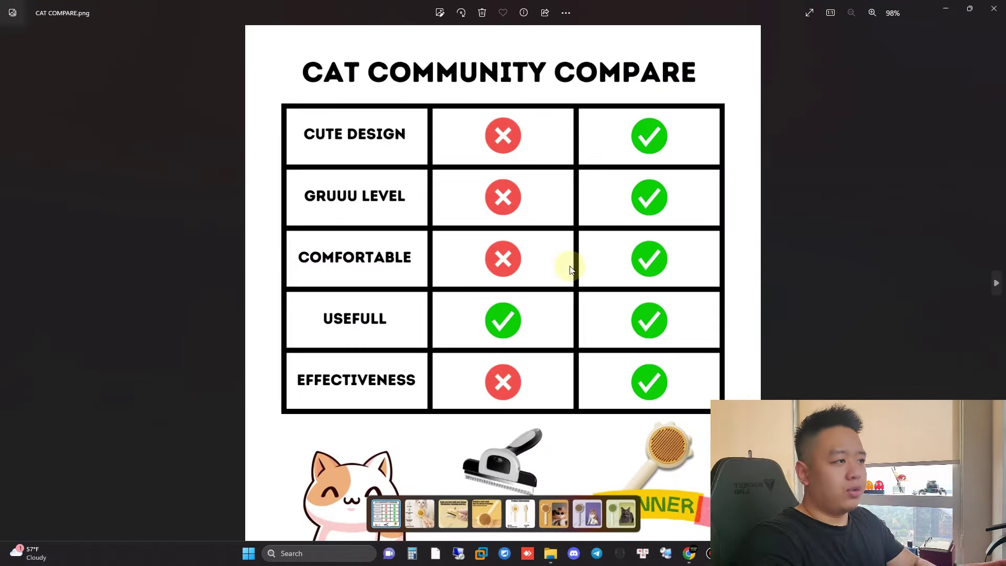